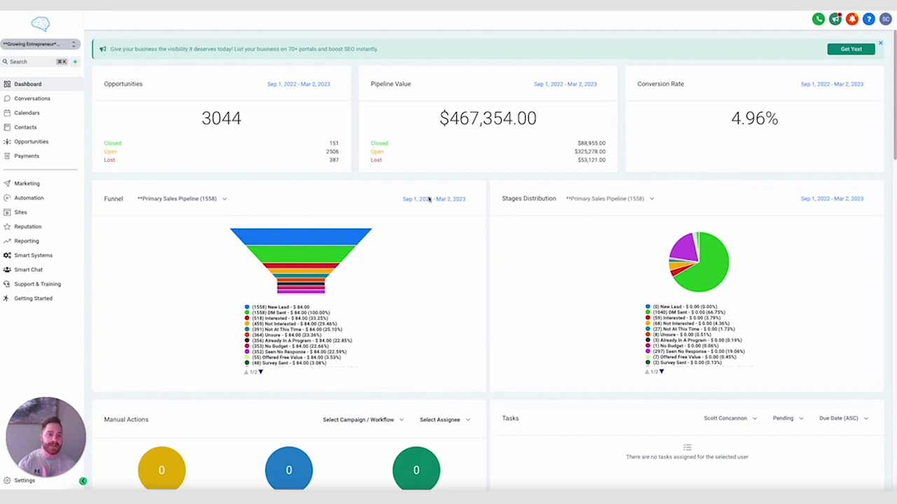
Scroll through the dashboard's Primary Sales Pipeline widgets and back up to the top.
scroll(517, 227, down, 2)
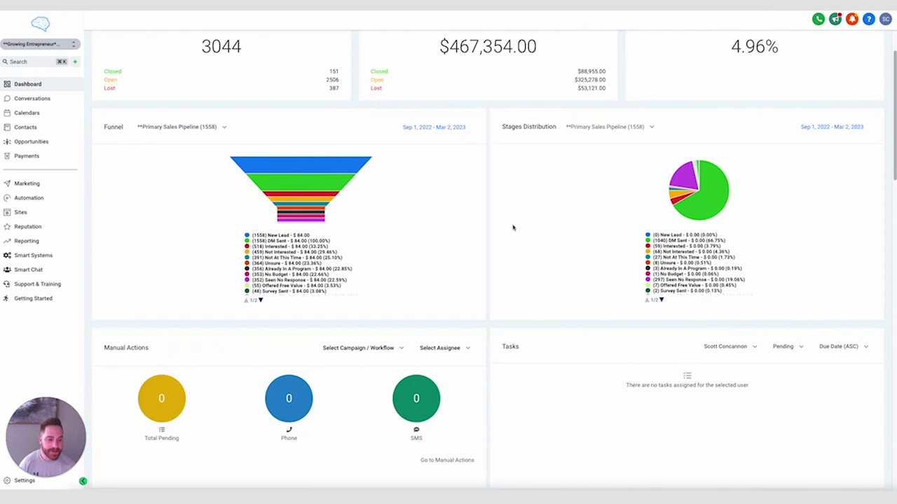
scroll(292, 118, up, 2)
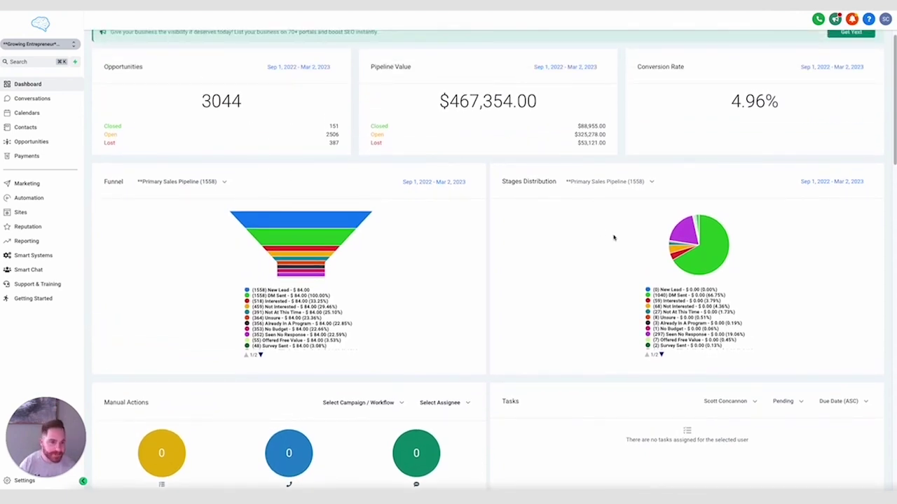
scroll(532, 198, up, 1)
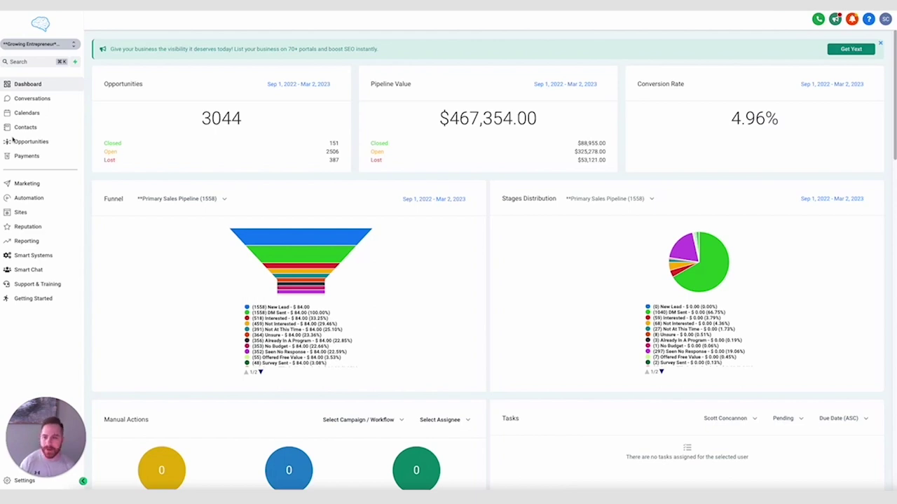
click(37, 99)
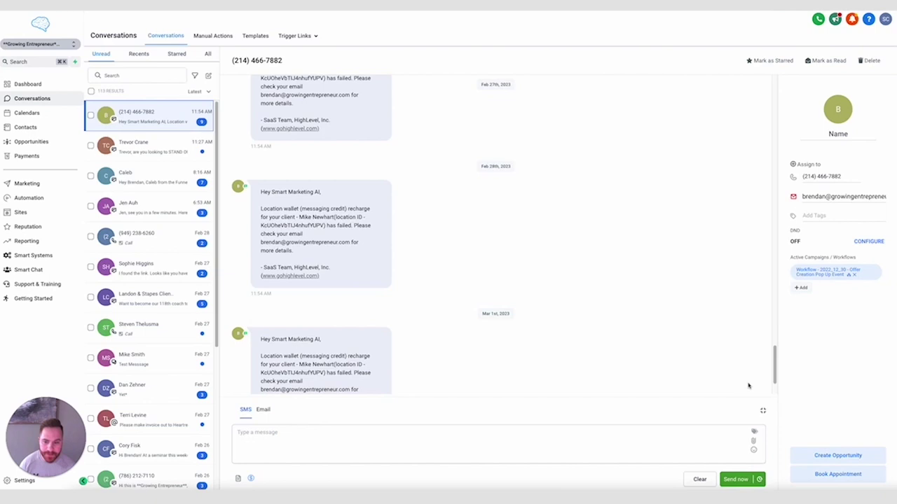
click(264, 410)
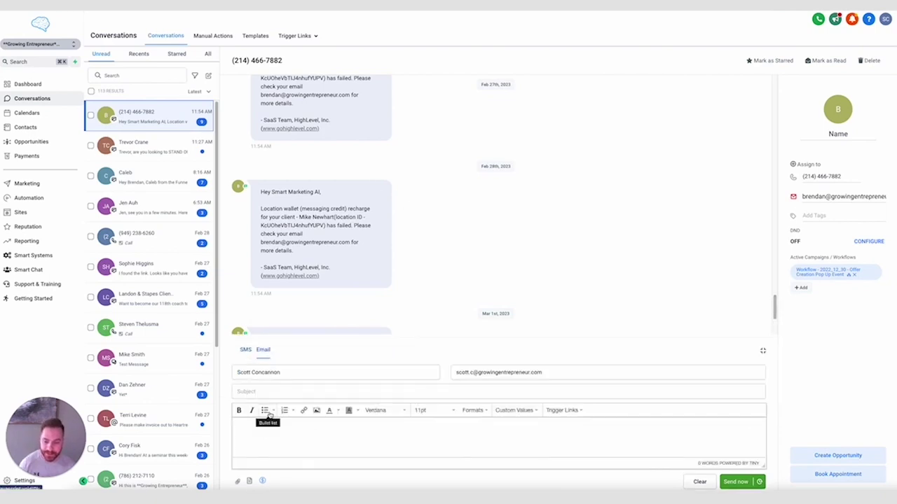
click(245, 349)
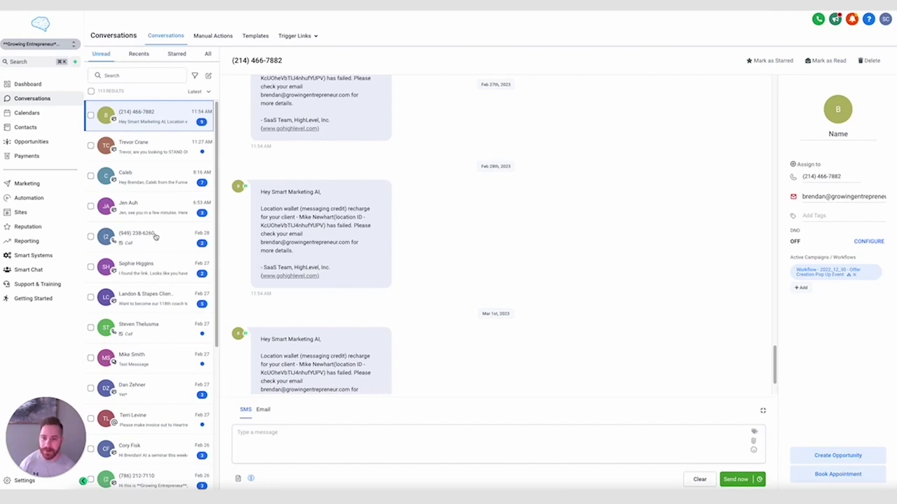
Open Calendars, browse the Feb 26–Mar 4 week grid, and list the available calendars.
click(31, 113)
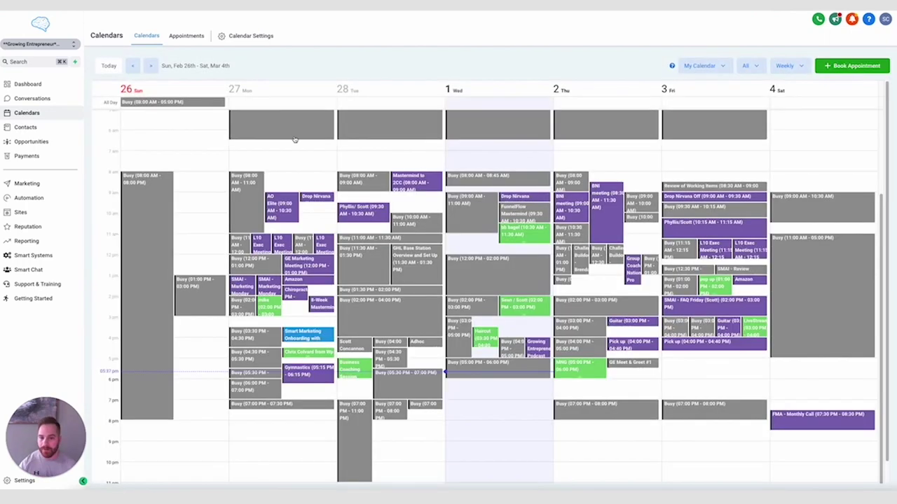
scroll(548, 264, down, 2)
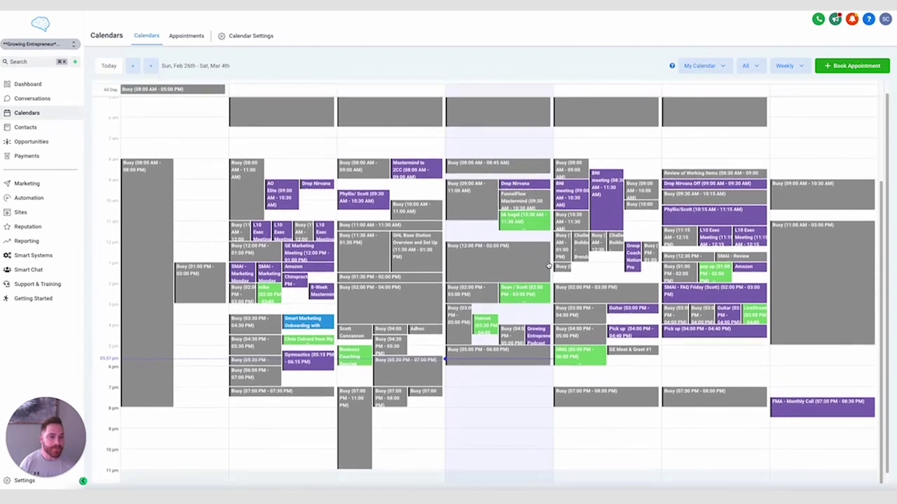
scroll(539, 259, up, 1)
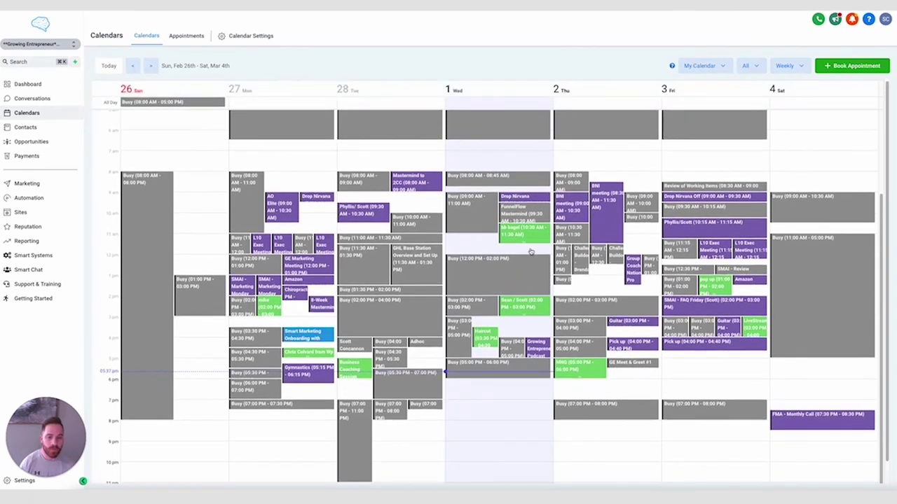
click(702, 66)
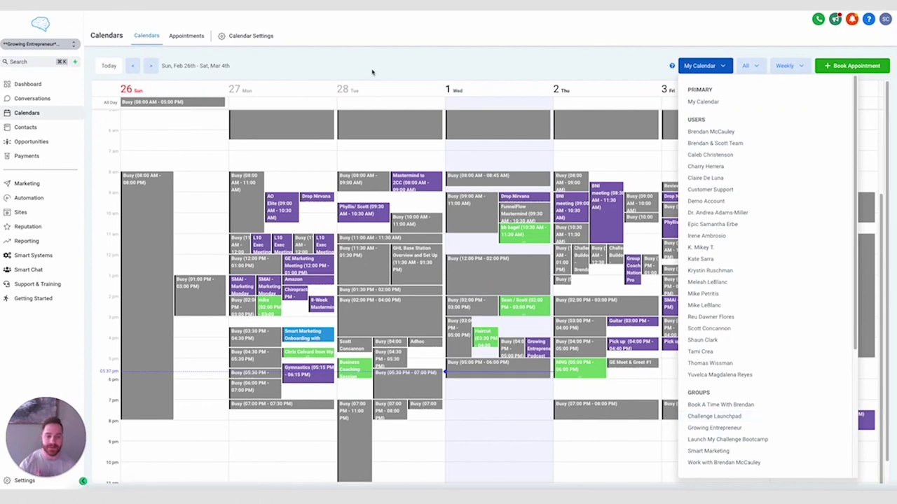
Open the 6,157-record Contacts list, dismiss the no-selection notice, and tick the first contact.
click(26, 127)
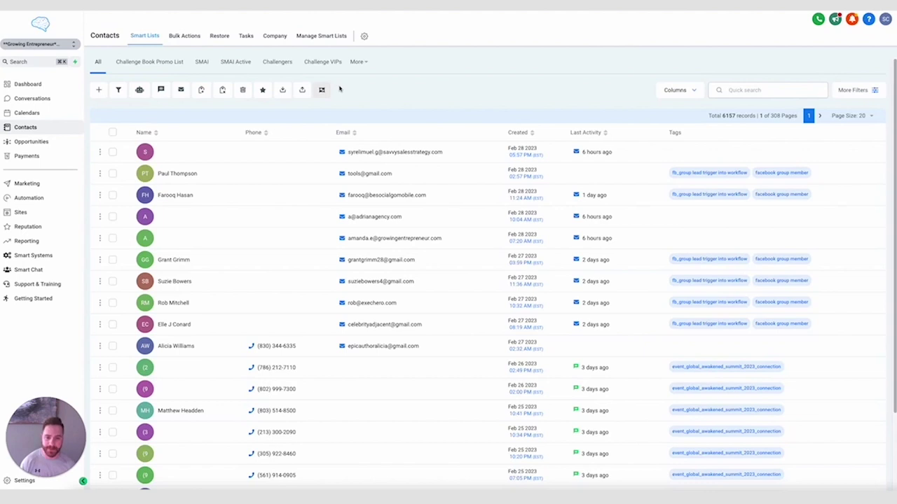
click(138, 92)
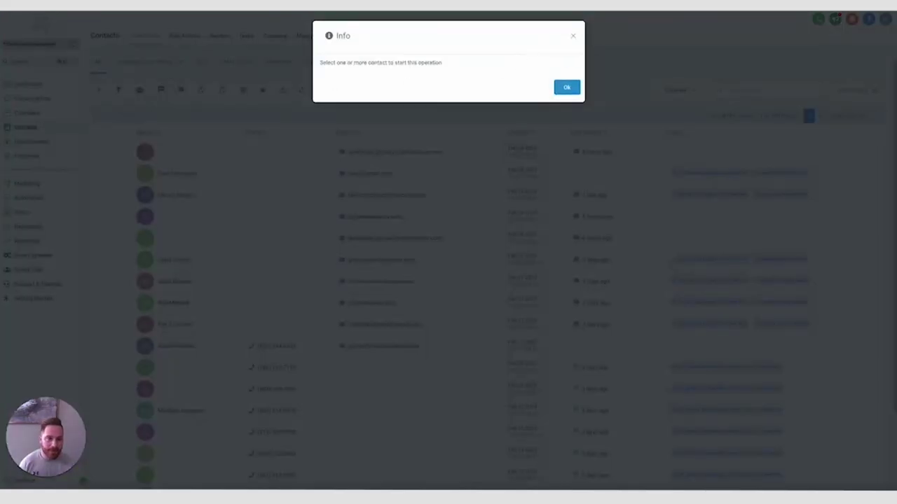
click(573, 37)
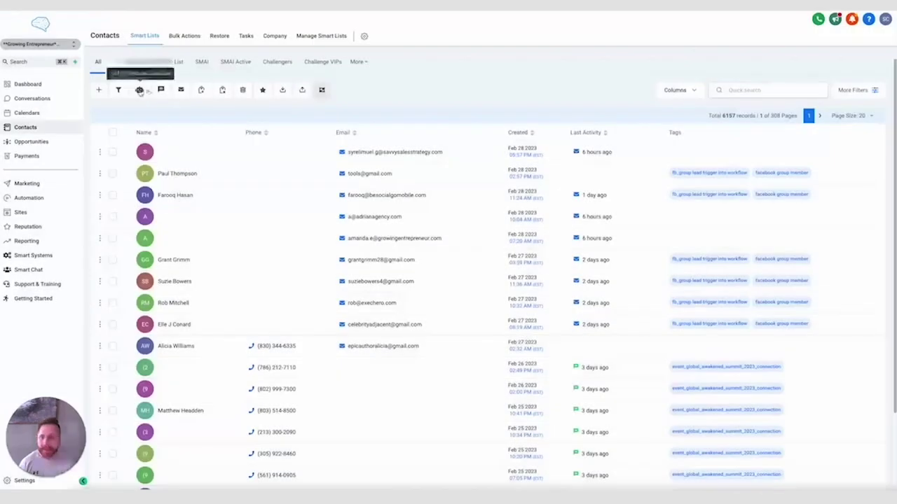
click(112, 152)
Preview the Add/Update Opportunity form's pipeline choices for that contact, closing without saving.
click(118, 90)
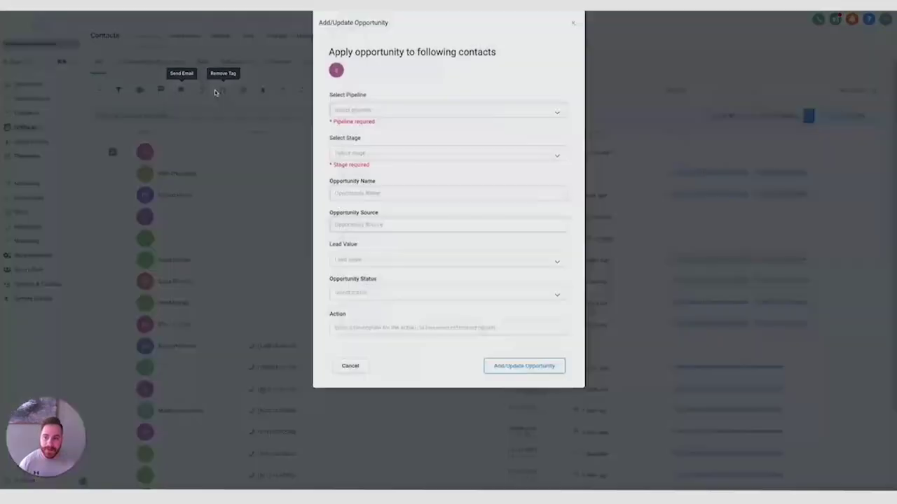
click(433, 121)
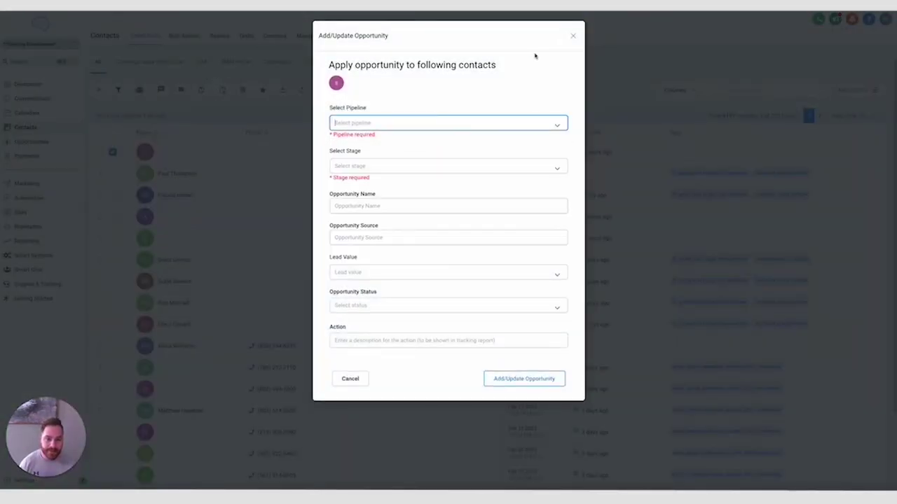
click(573, 36)
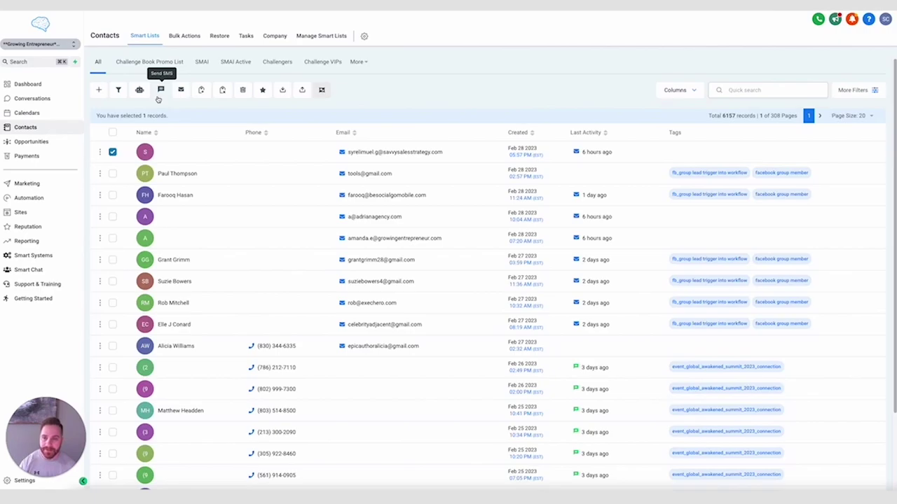
click(160, 92)
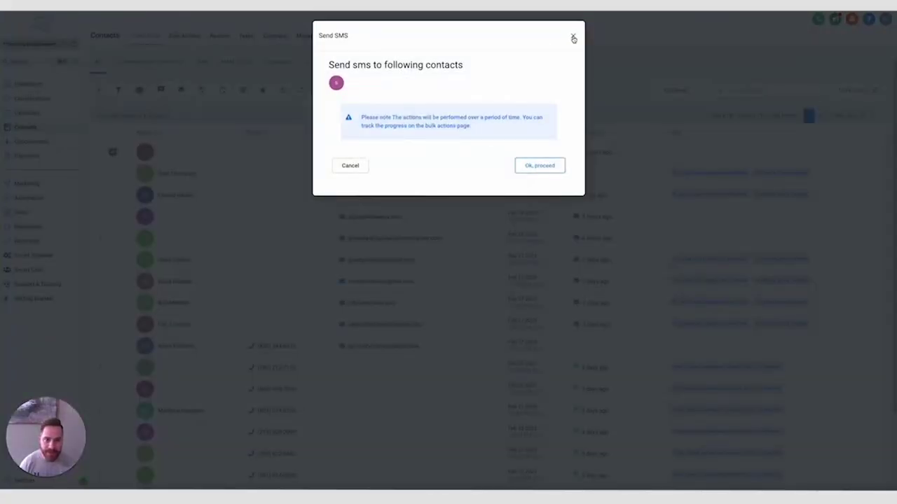
click(573, 37)
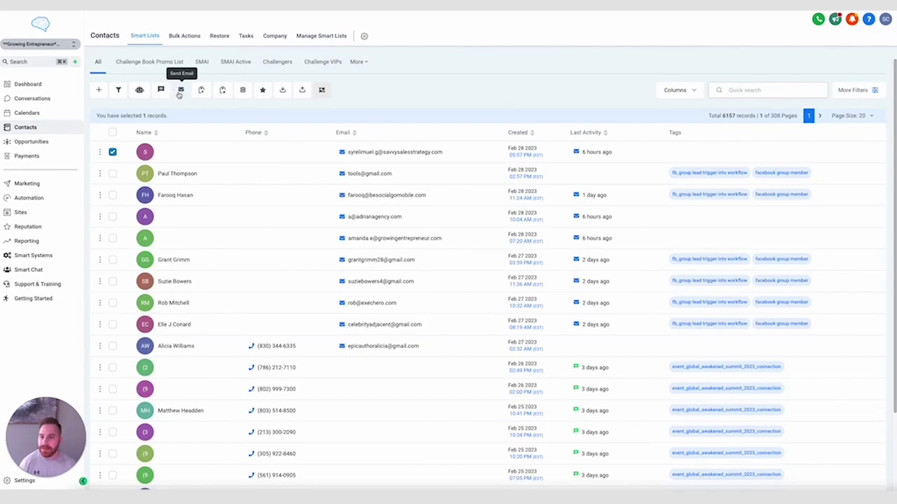
click(180, 90)
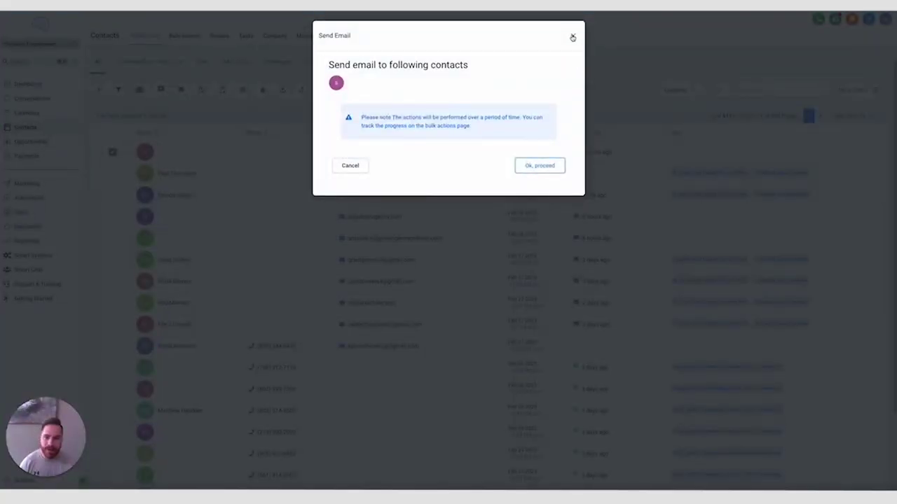
click(572, 37)
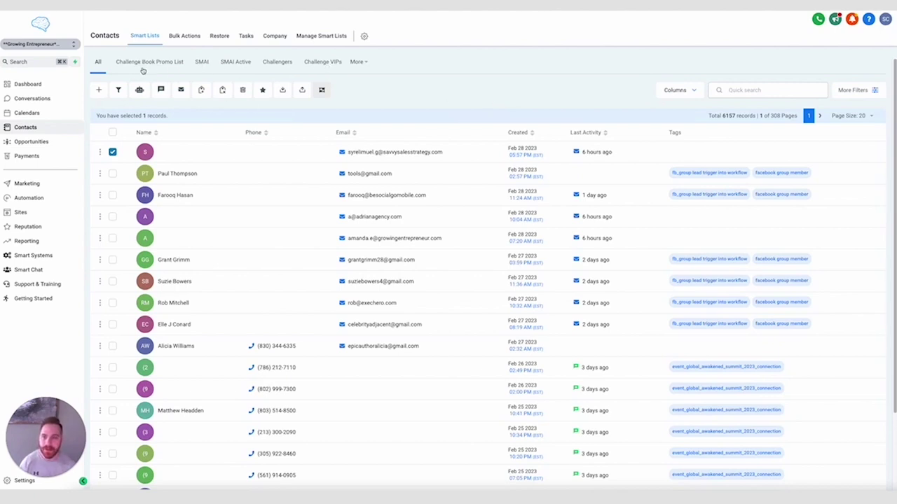
click(201, 62)
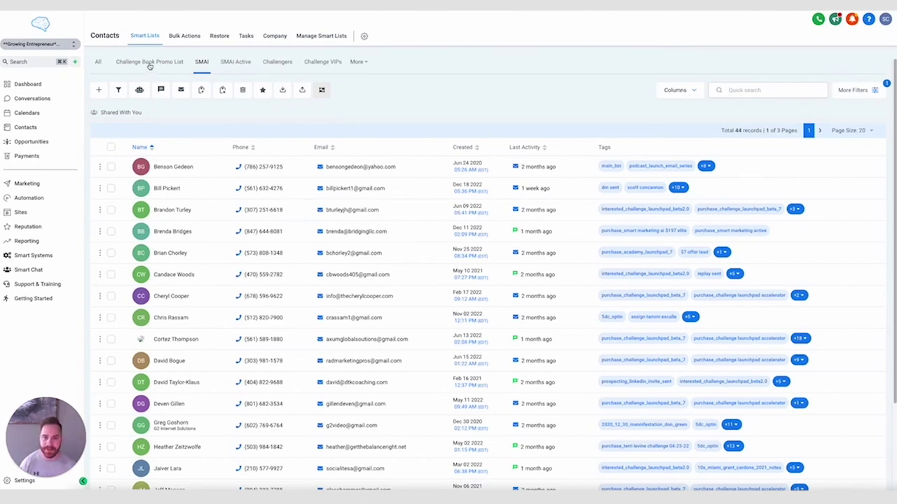
click(100, 63)
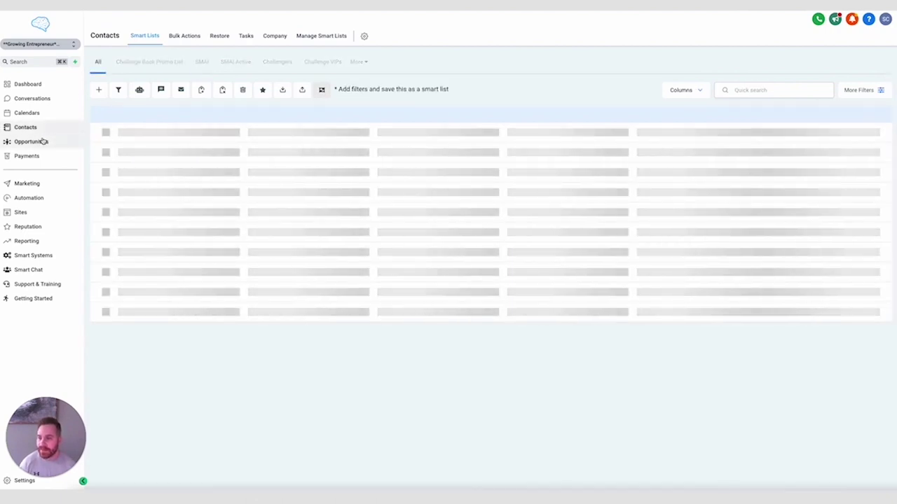
click(42, 142)
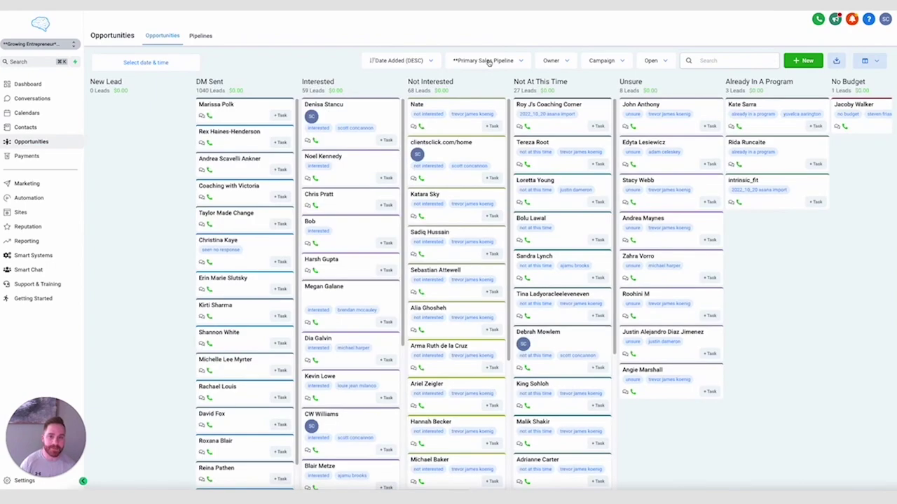
click(488, 62)
scroll(508, 164, down, 5)
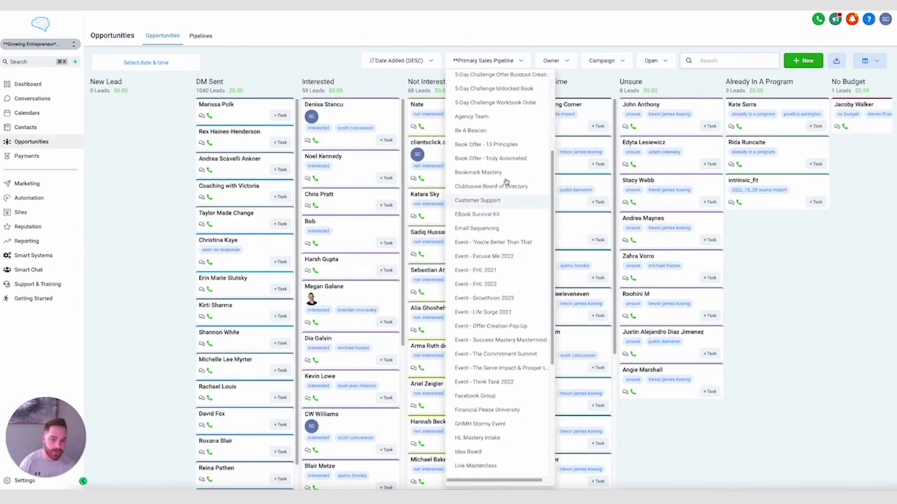
scroll(506, 180, up, 3)
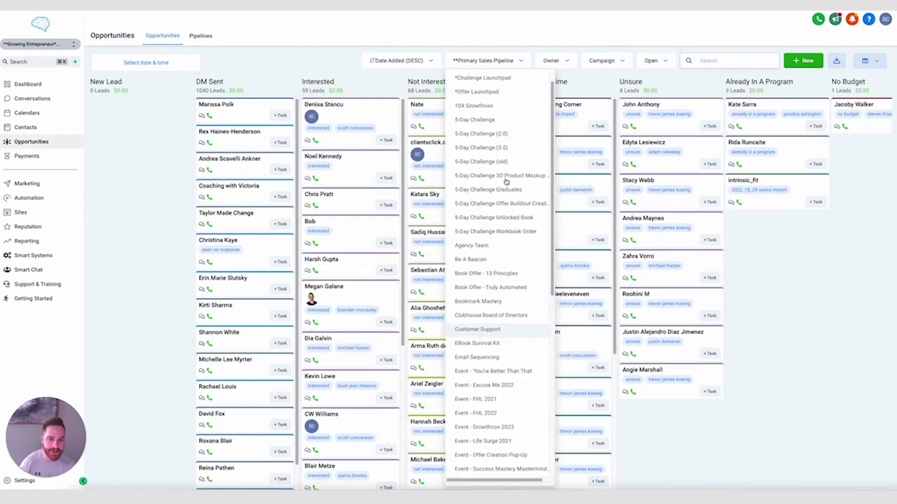
click(493, 150)
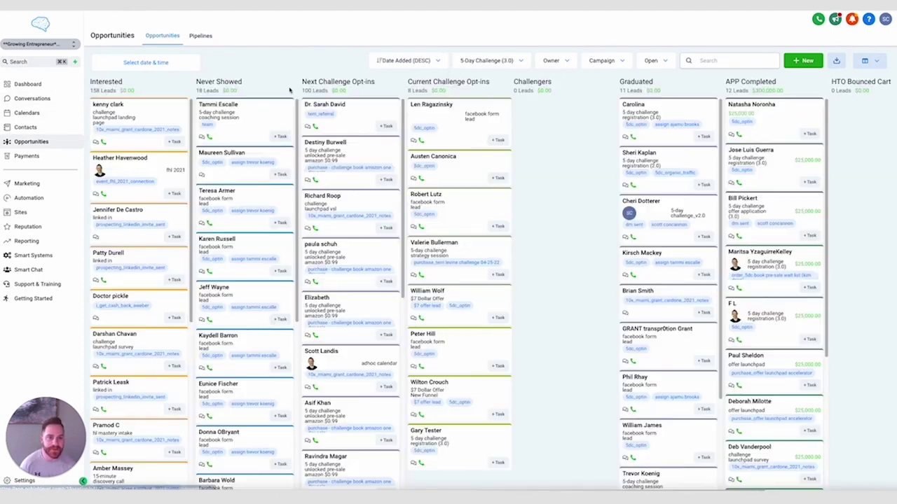
click(494, 64)
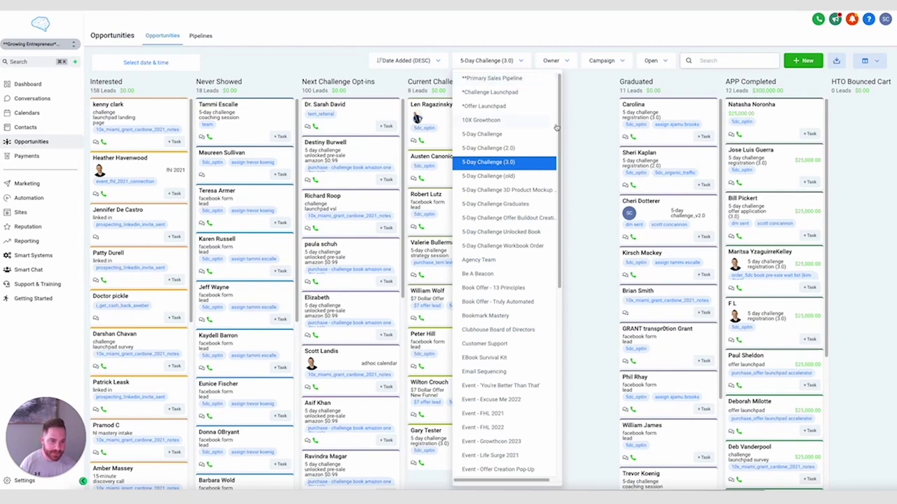
click(490, 78)
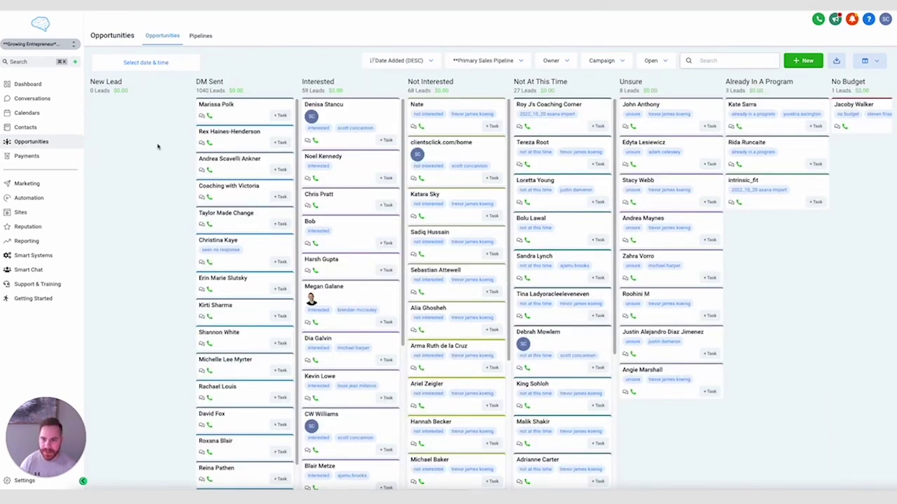
drag(363, 104, 355, 111)
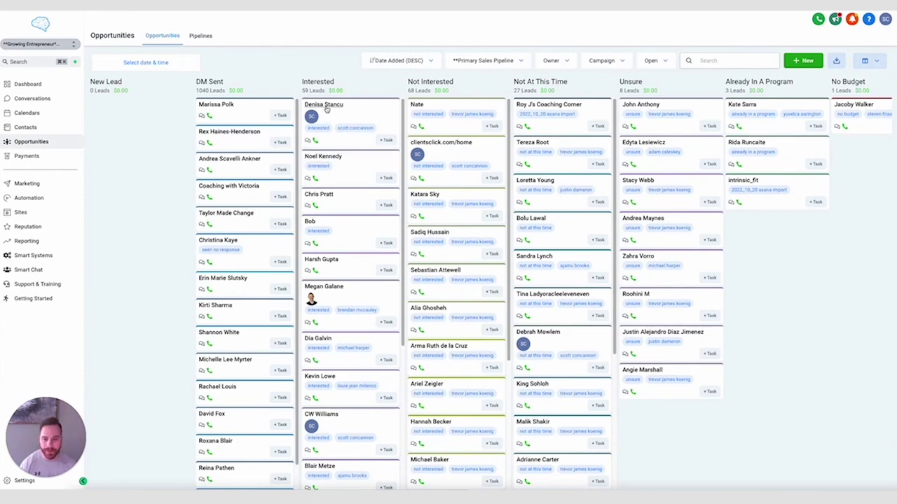
Open the first Interested lead's contact record, previewing the assignee list and phone dialer.
click(308, 143)
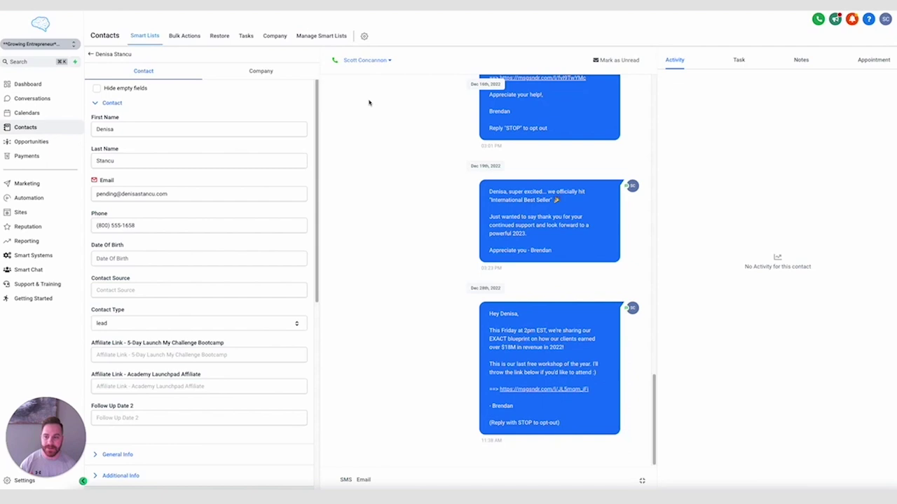
click(373, 62)
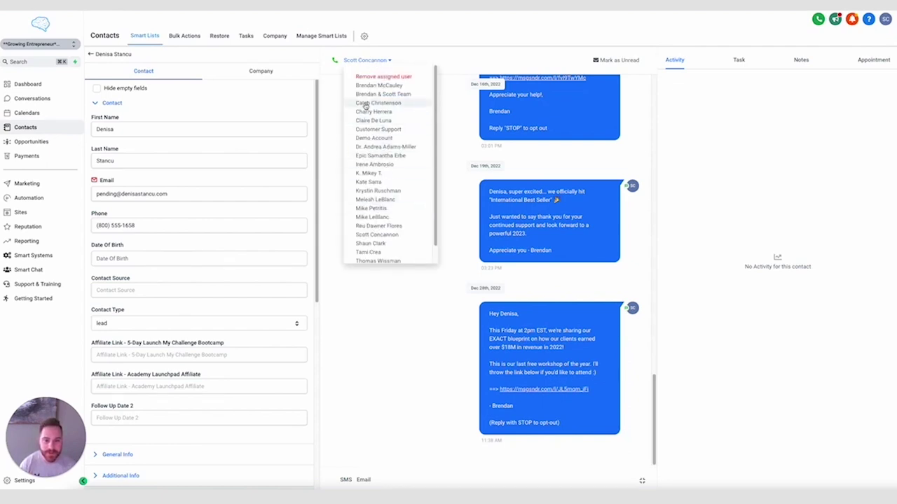
click(461, 53)
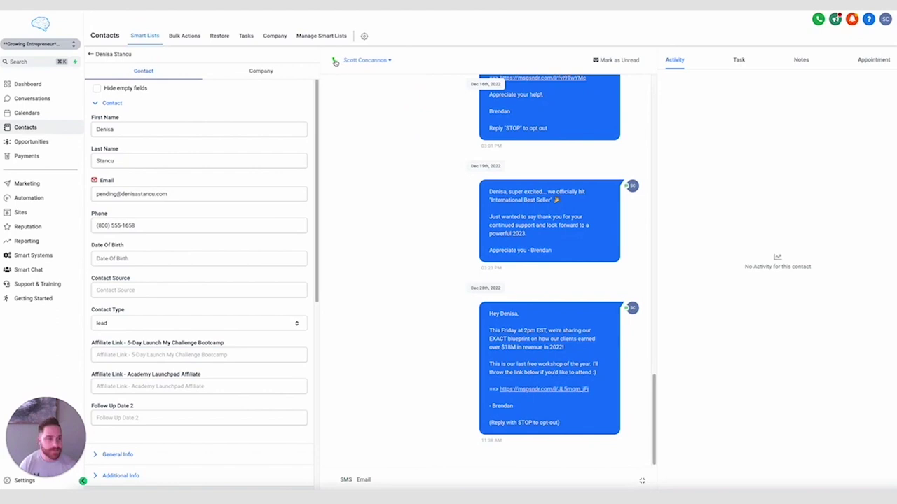
click(817, 20)
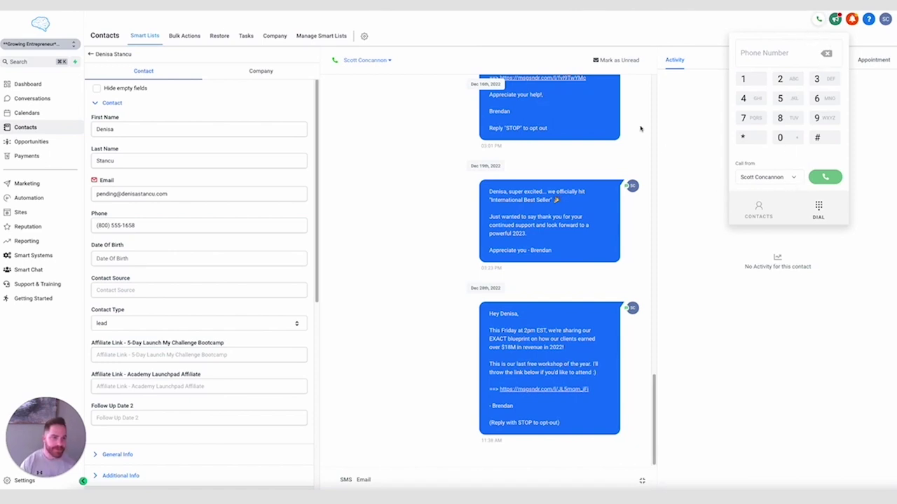
click(819, 19)
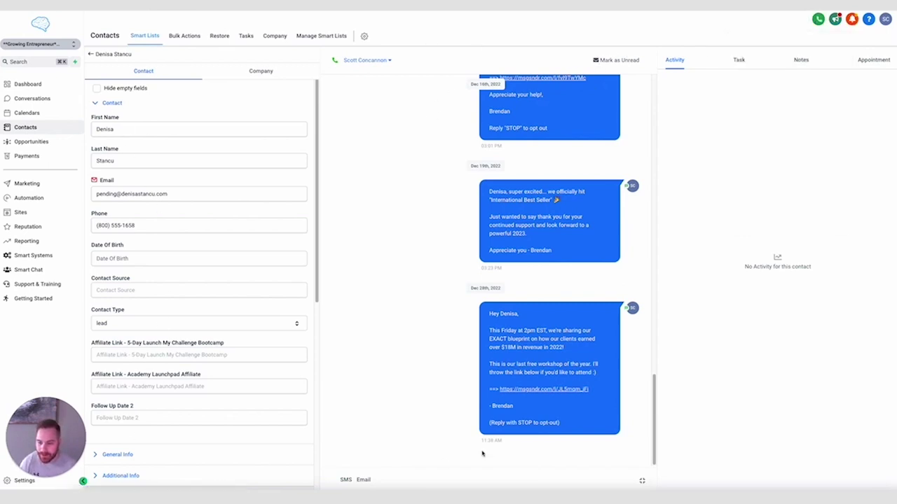
Draft a new contact task titled 'follow' and assign it to a team member.
click(739, 61)
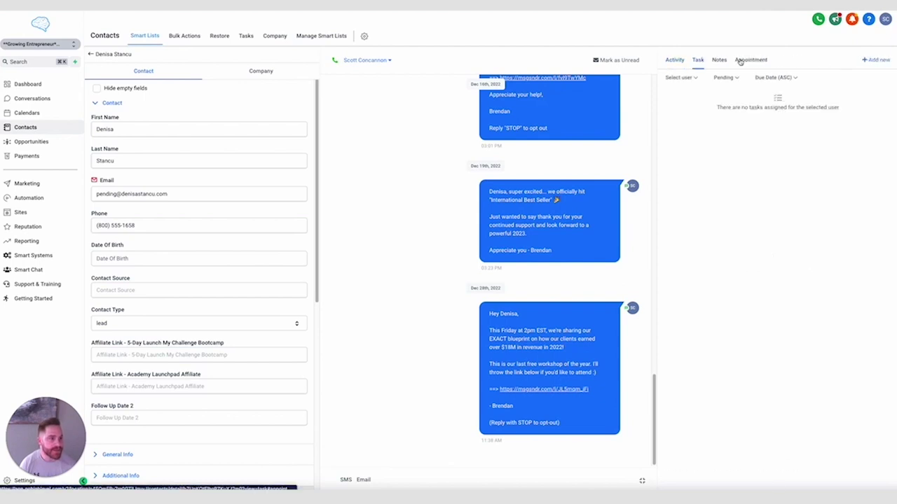
click(875, 60)
click(691, 93)
text(follow)
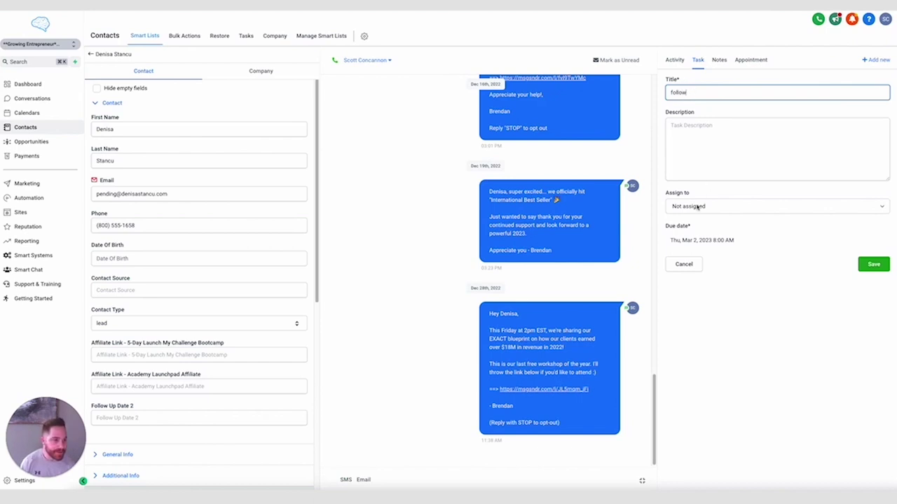
click(698, 206)
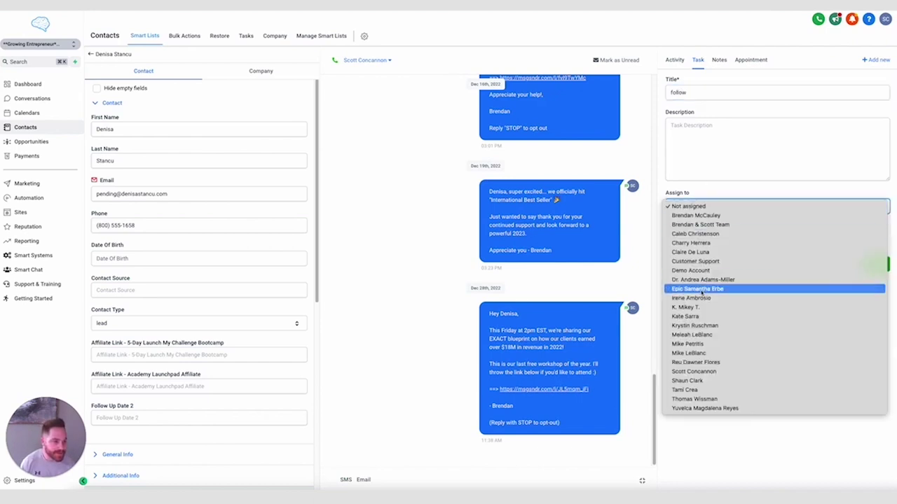
click(697, 288)
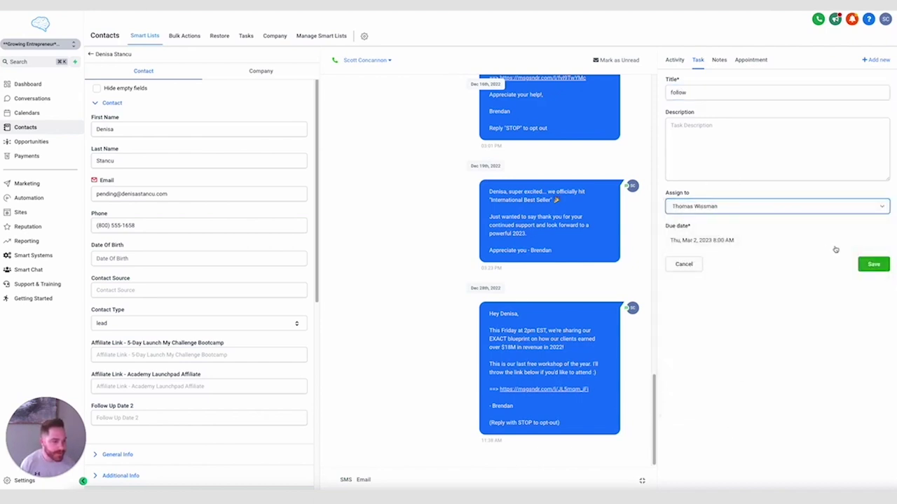
click(697, 242)
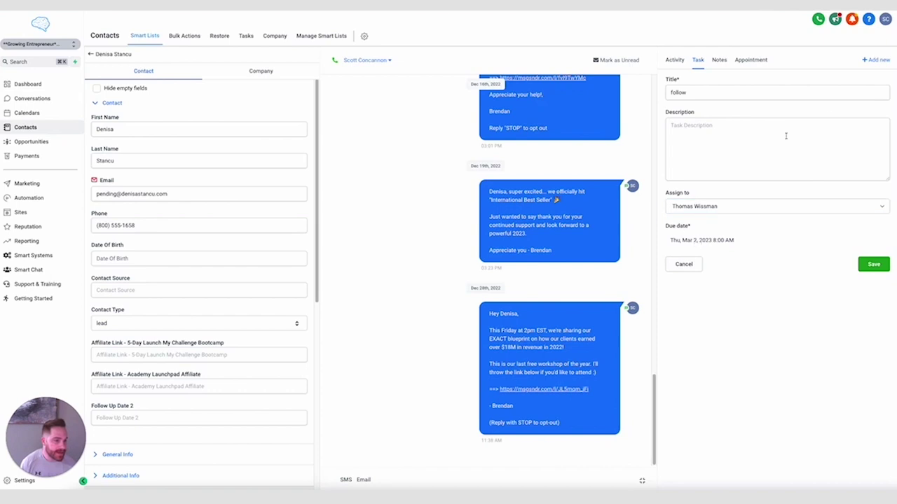
Review the contact's Notes and Appointments, starting an appointment booking.
click(719, 62)
click(751, 61)
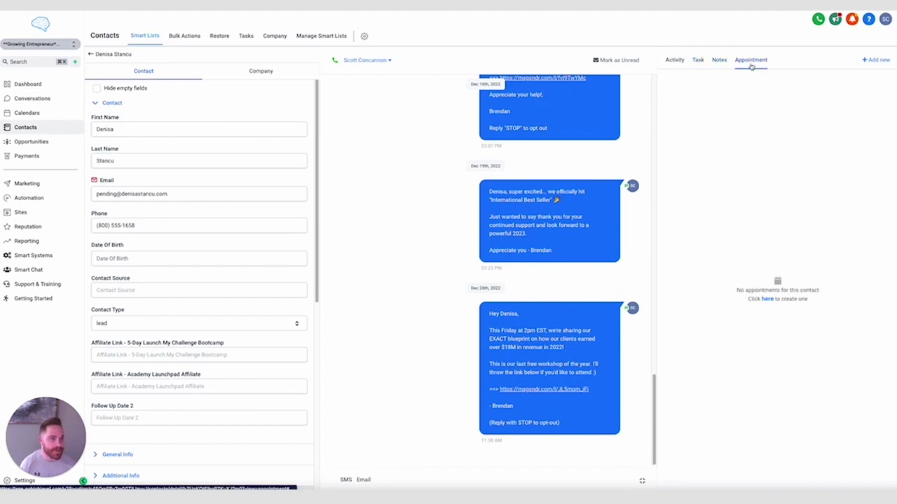
click(769, 298)
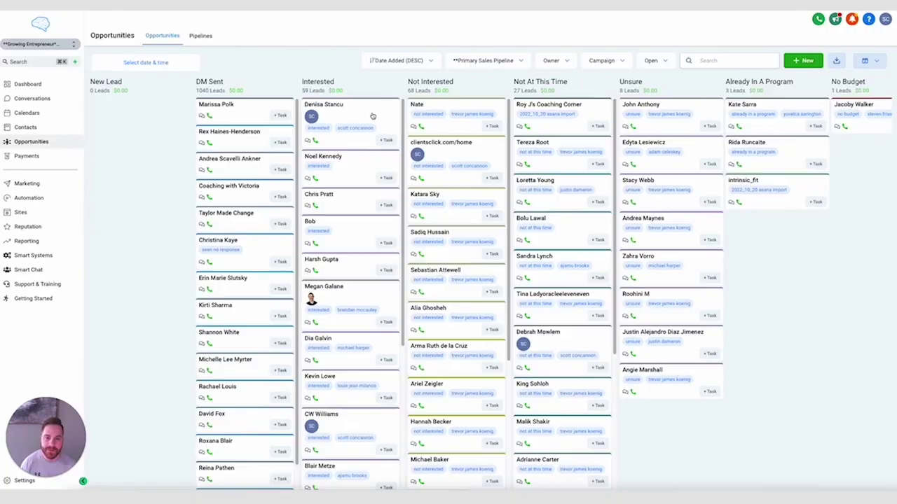
Open the first Interested opportunity, checking Pipeline, Stage (Interested) and Status (Open) options, then Lead Value.
click(371, 114)
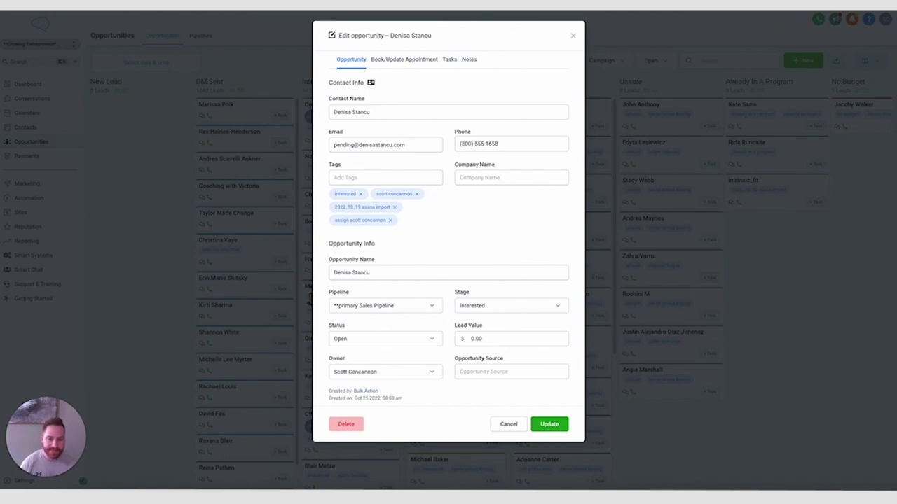
click(373, 310)
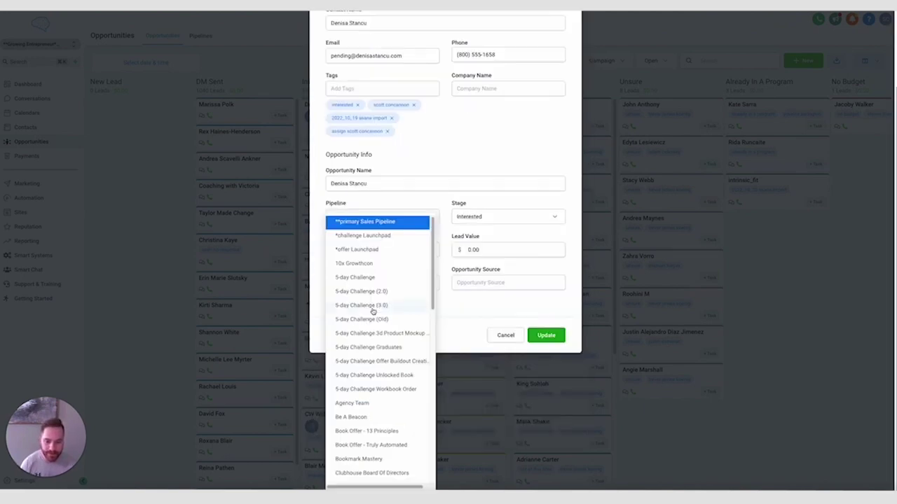
click(492, 202)
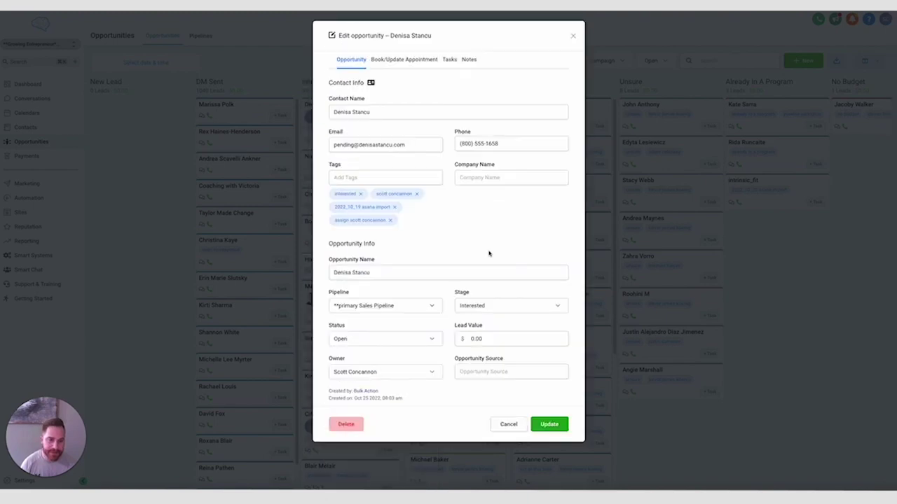
click(482, 309)
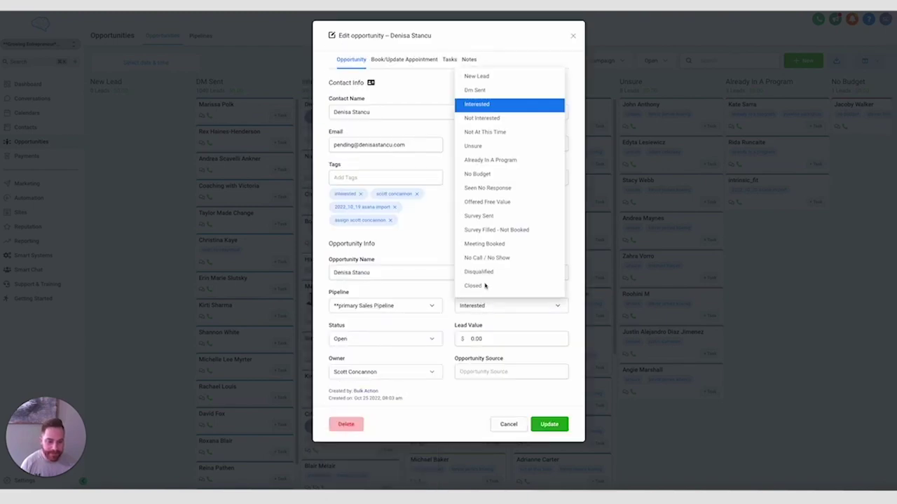
click(430, 255)
click(373, 343)
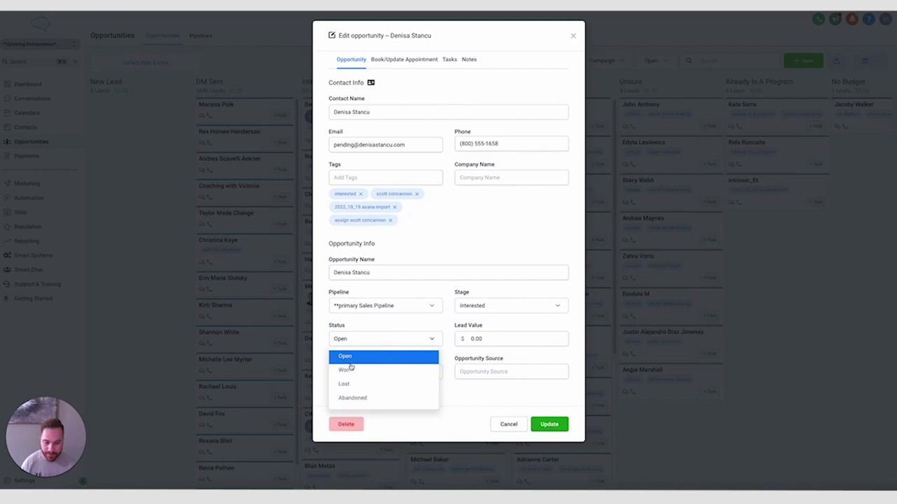
click(463, 260)
click(486, 338)
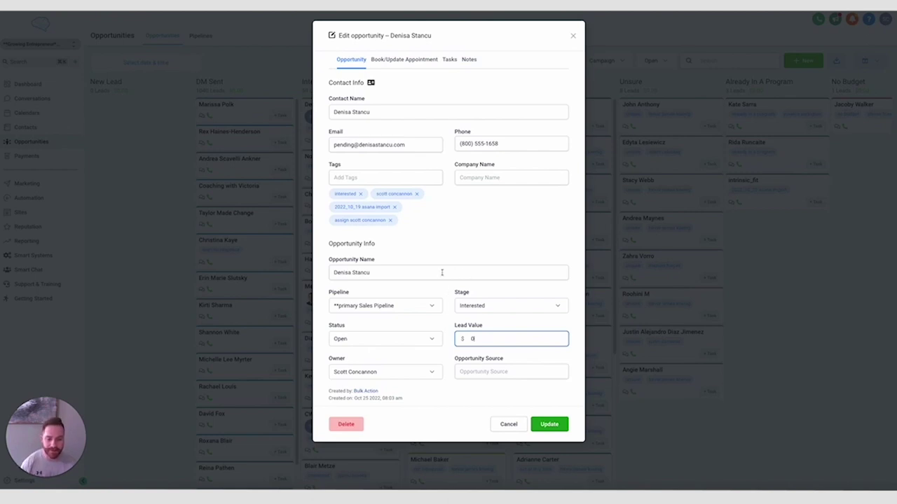
Glance at the opportunity's Tasks and Notes, then close the editor back to the pipeline board.
click(450, 60)
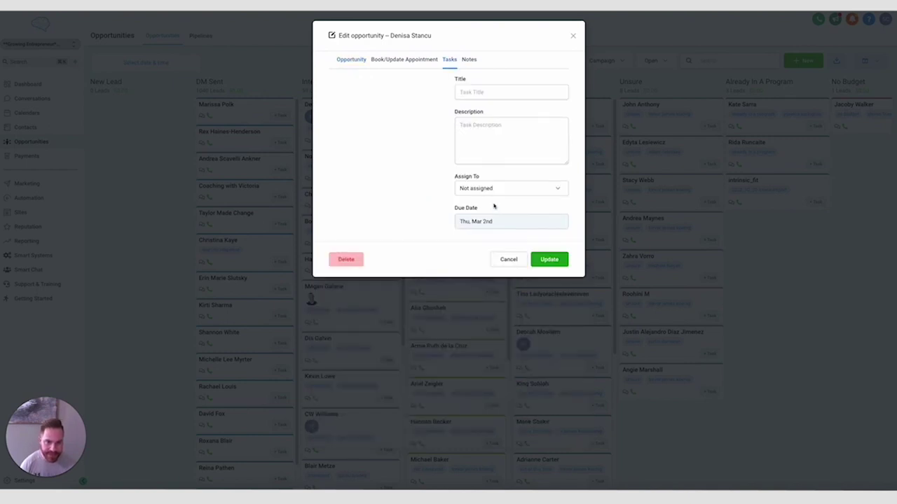
click(469, 60)
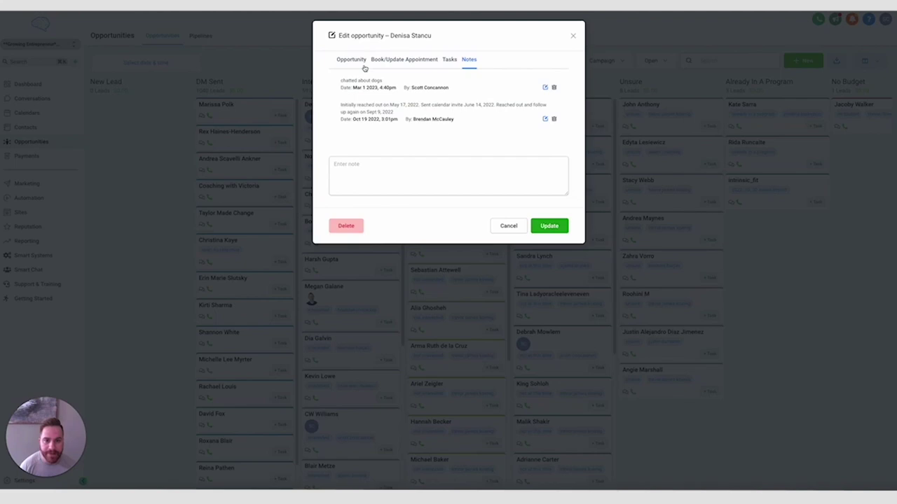
click(572, 38)
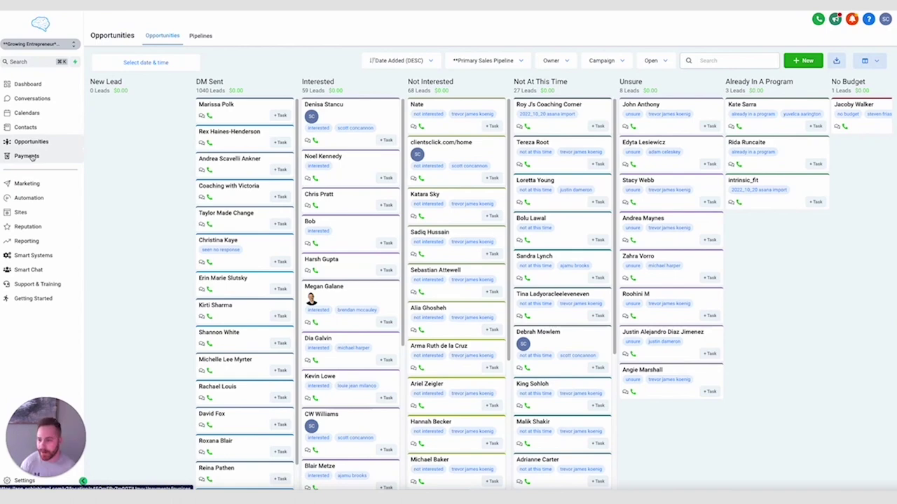
Open the Marketing social planner, preview a new social post, and return to the March 2023 calendar.
click(36, 184)
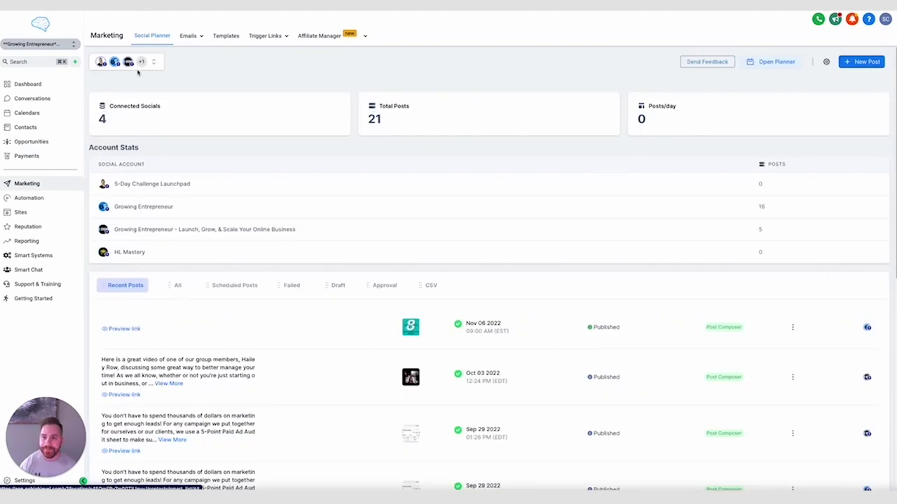
click(774, 61)
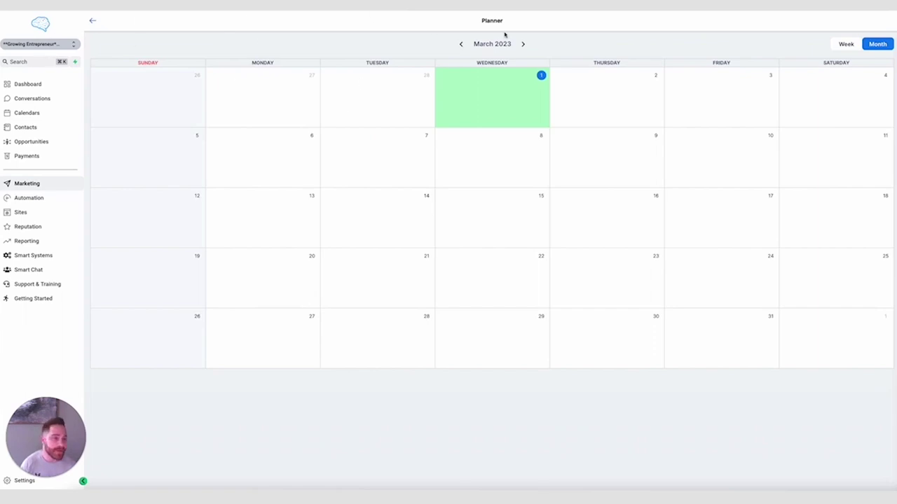
mouse_move(492, 98)
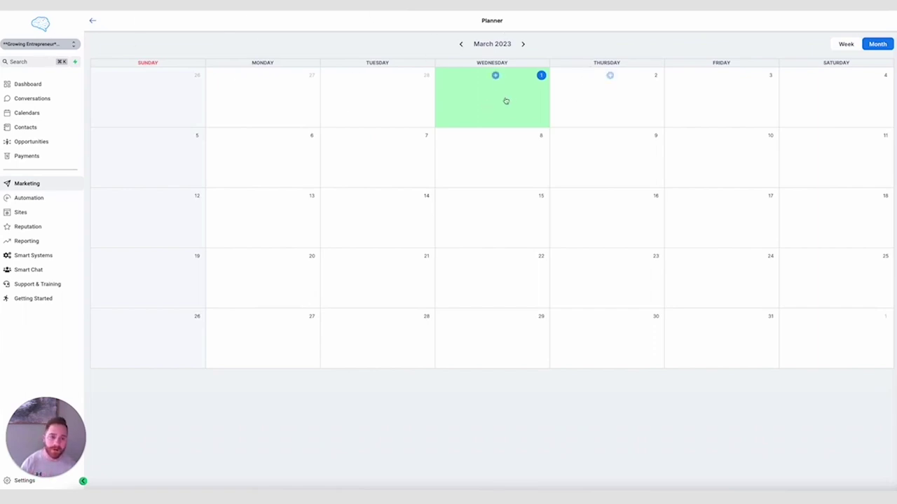
click(495, 75)
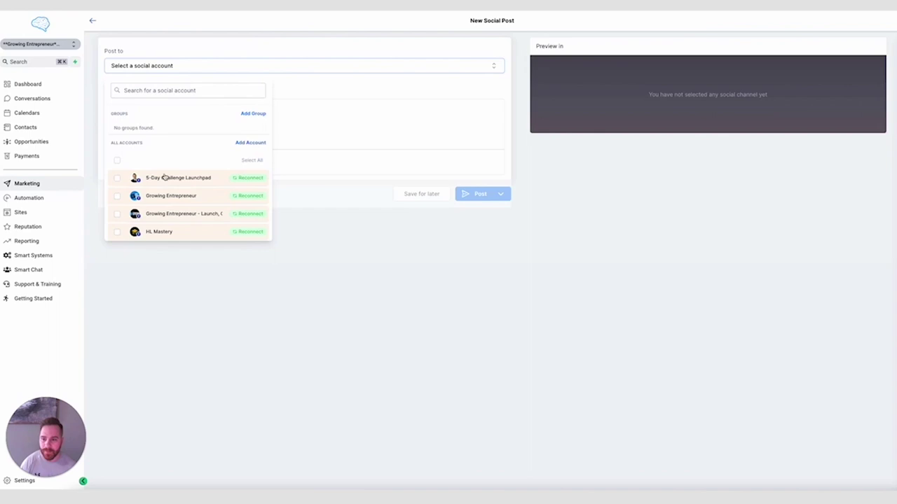
click(433, 326)
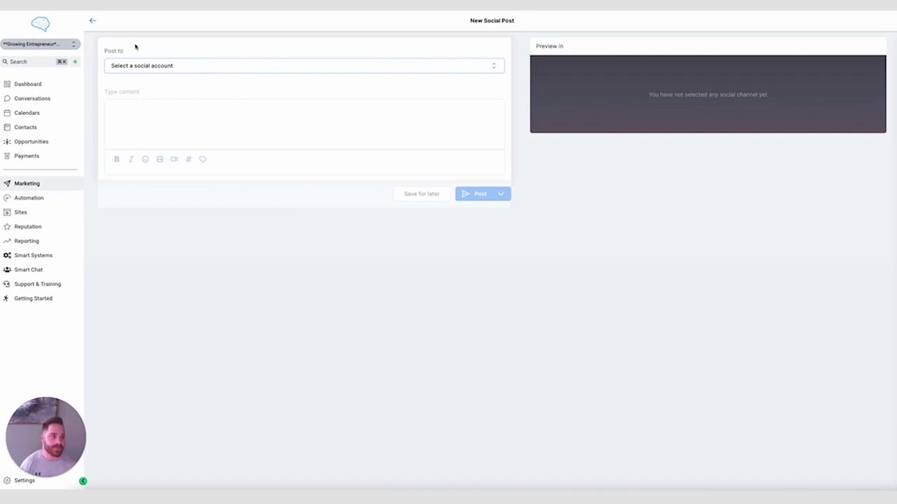
click(92, 22)
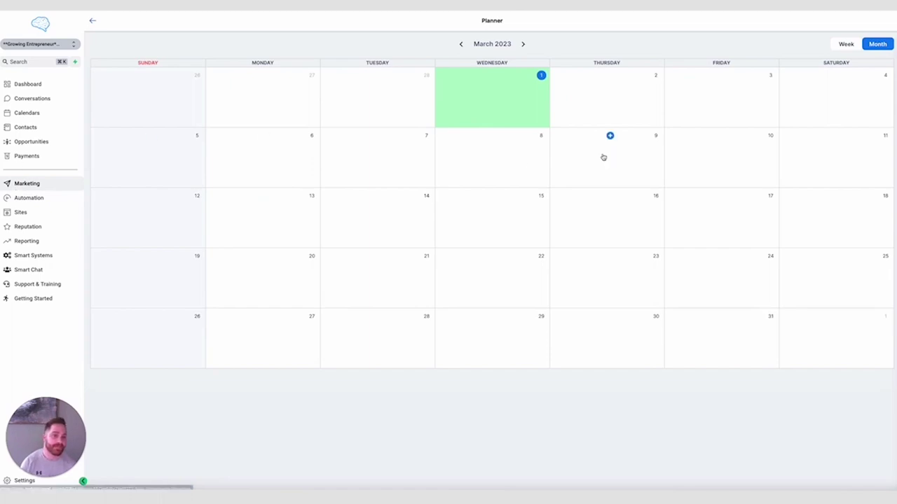
mouse_move(263, 157)
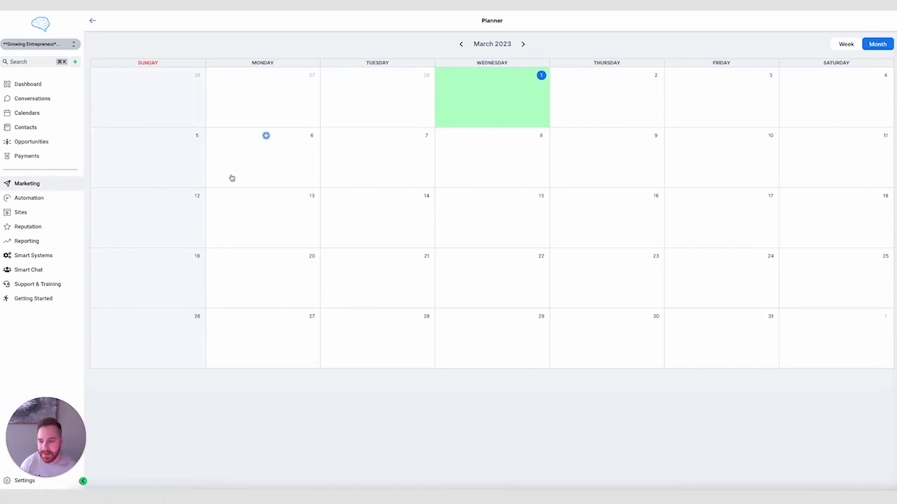
Go to Automation, dismiss the calendar warning, and browse the 5-Day Challenge (4.0) folder's workflows.
click(56, 203)
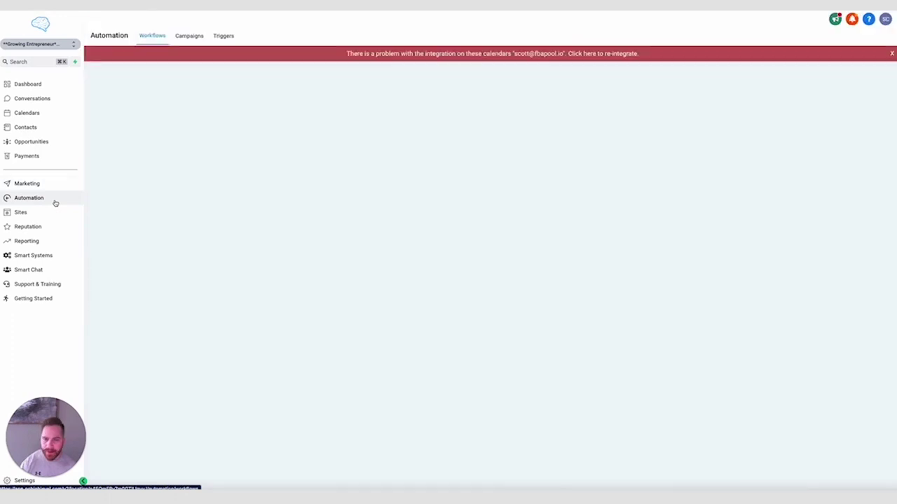
click(890, 56)
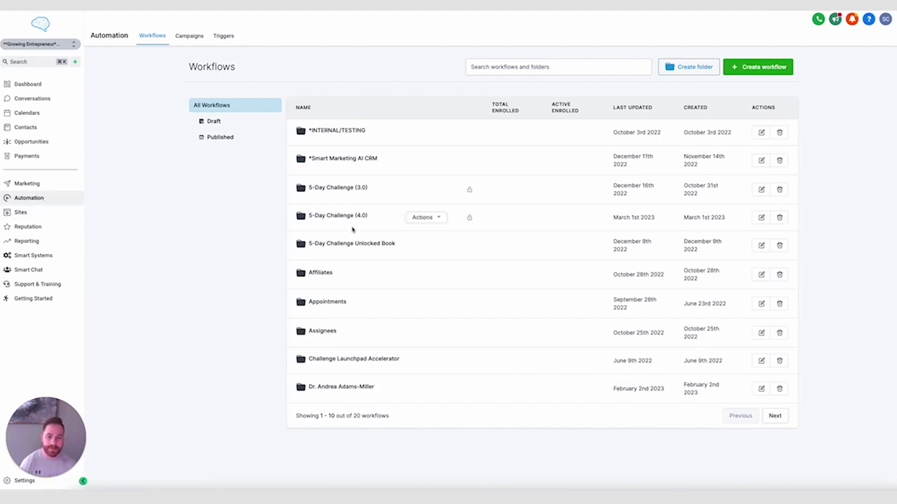
mouse_move(349, 219)
click(348, 217)
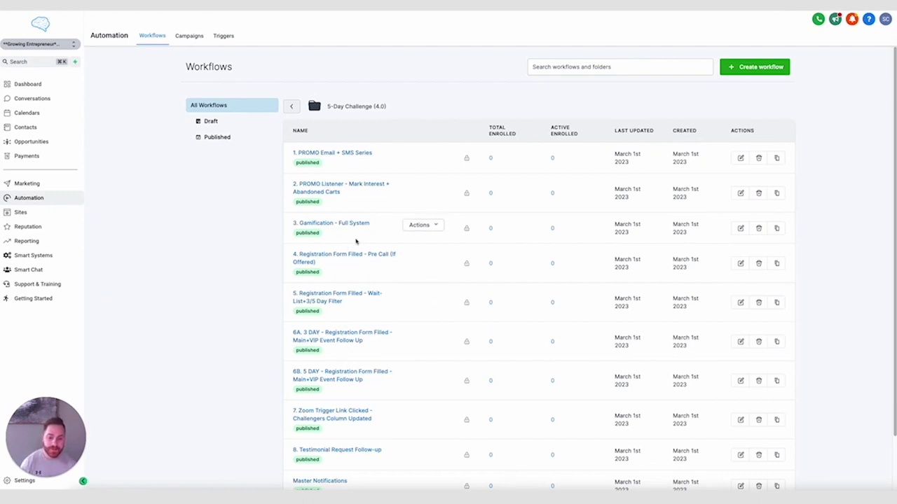
scroll(354, 399, down, 1)
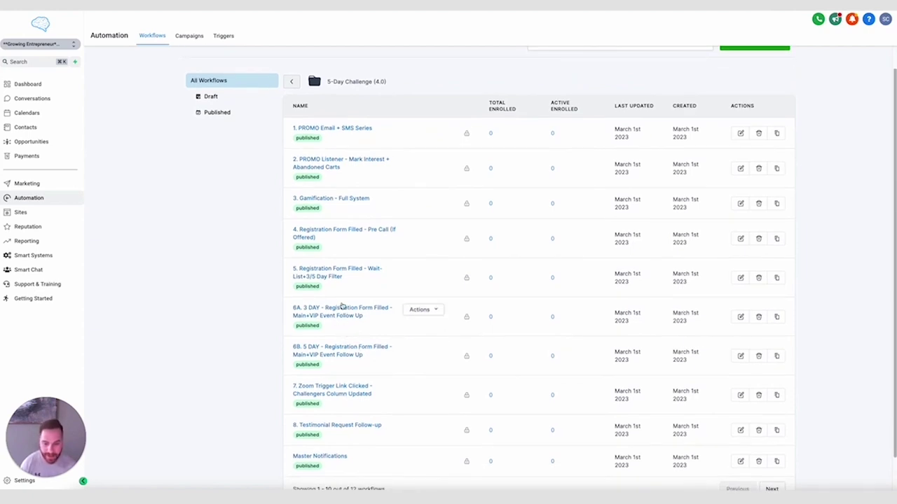
click(333, 276)
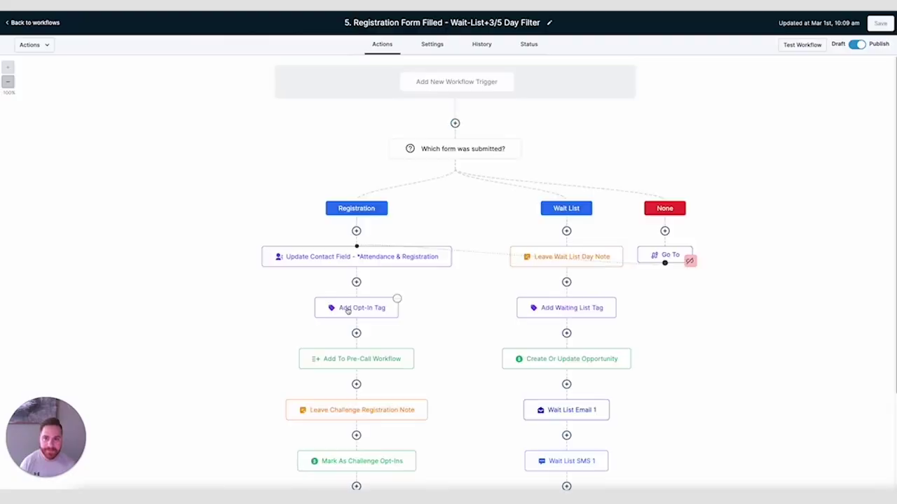
scroll(279, 220, down, 2)
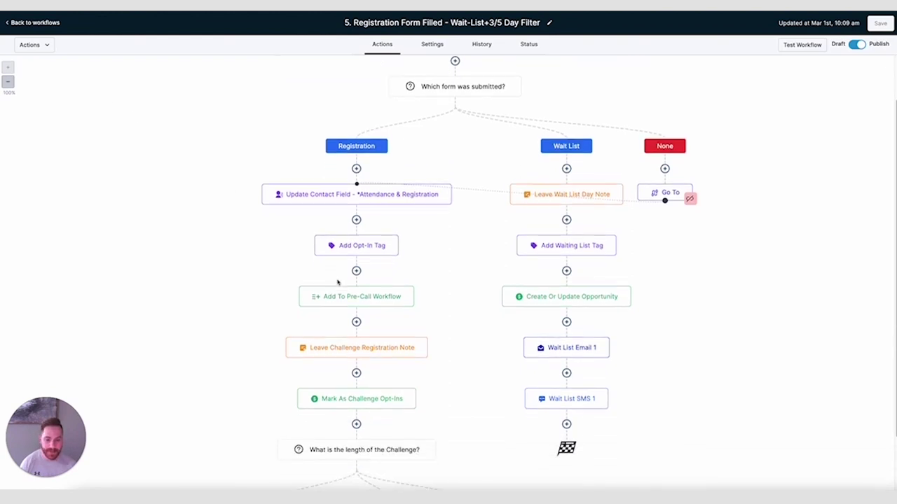
scroll(346, 229, down, 2)
click(585, 295)
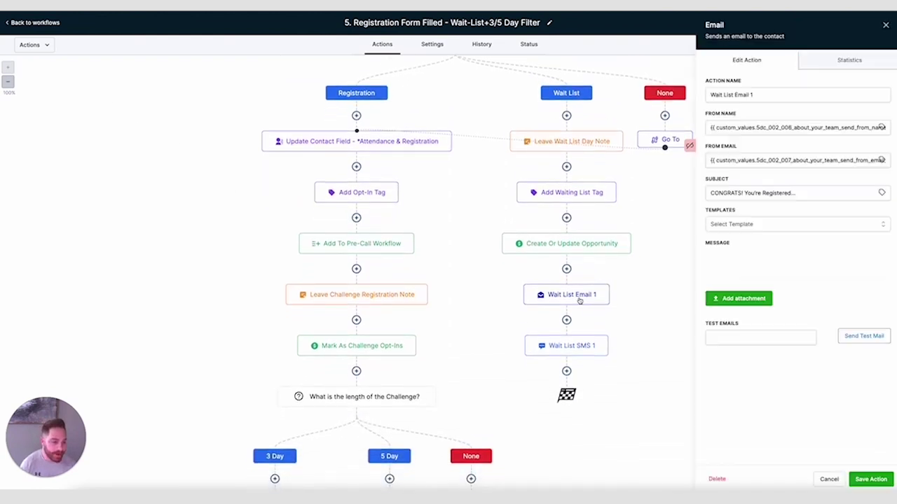
scroll(751, 338, down, 1)
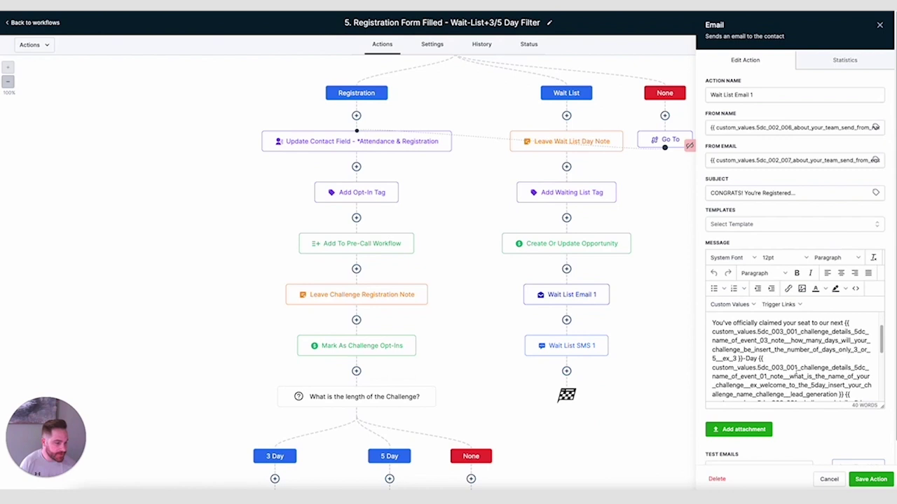
scroll(792, 371, down, 2)
scroll(775, 358, down, 1)
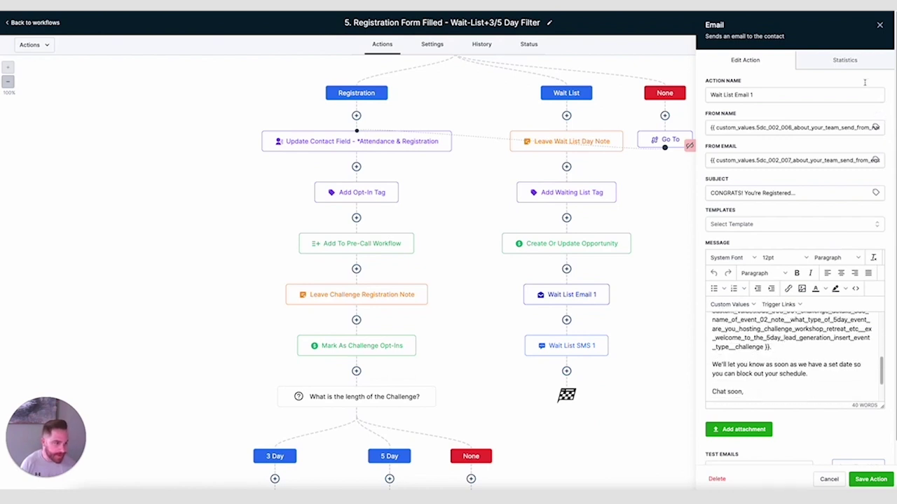
click(881, 26)
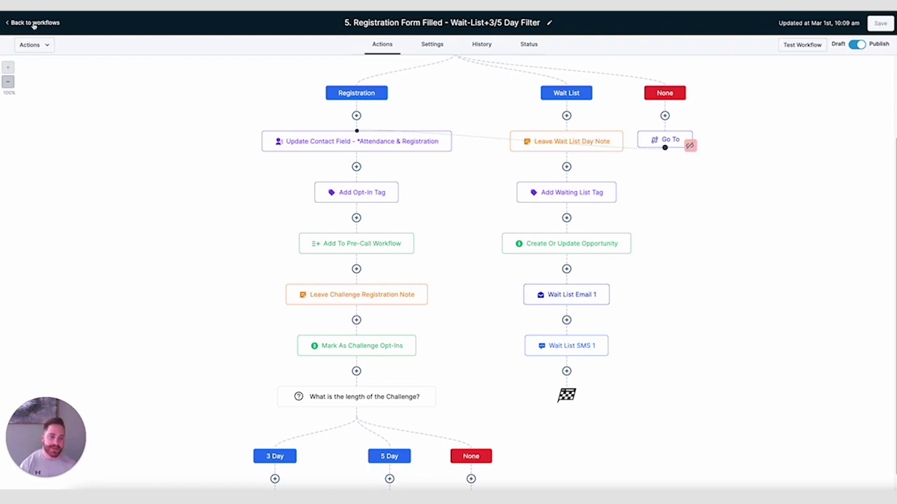
Return to the workflow list and open the 3. Gamification - Full System workflow.
click(33, 23)
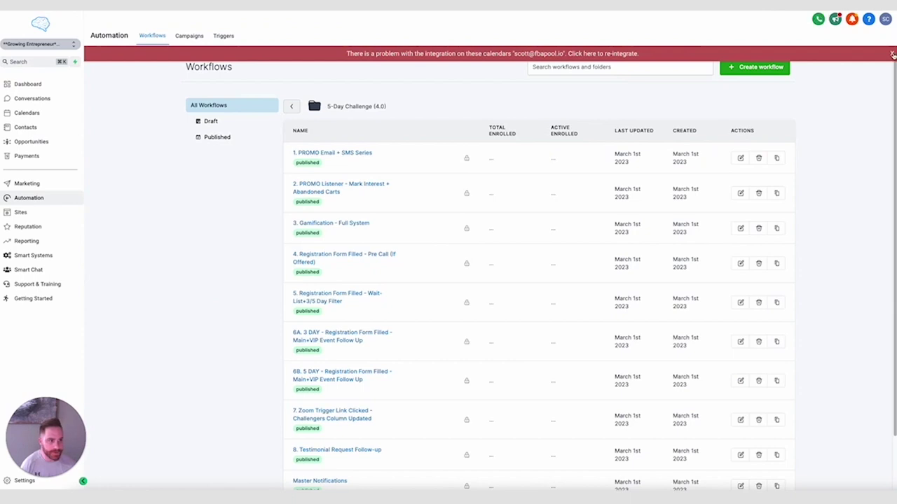
click(892, 54)
mouse_move(329, 226)
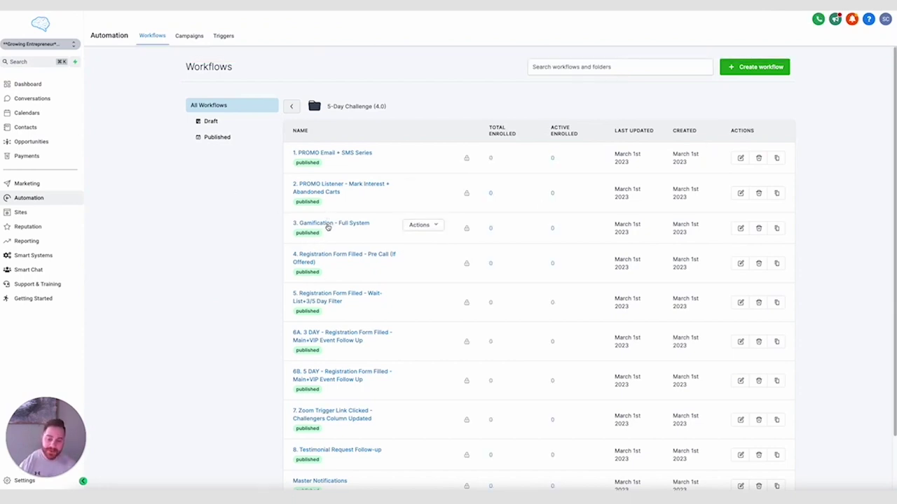
click(328, 225)
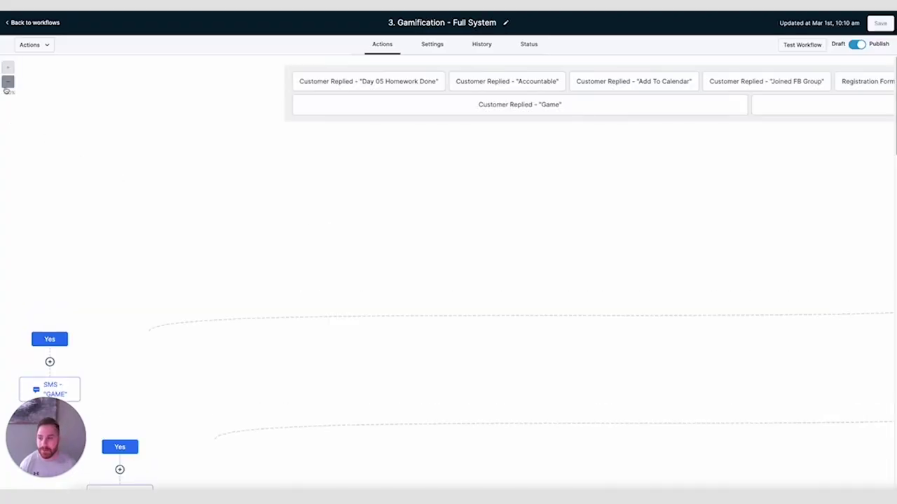
Zoom out over the Gamification workflow tree, inspect the Cheater - SMS step, then return to workflows.
click(8, 82)
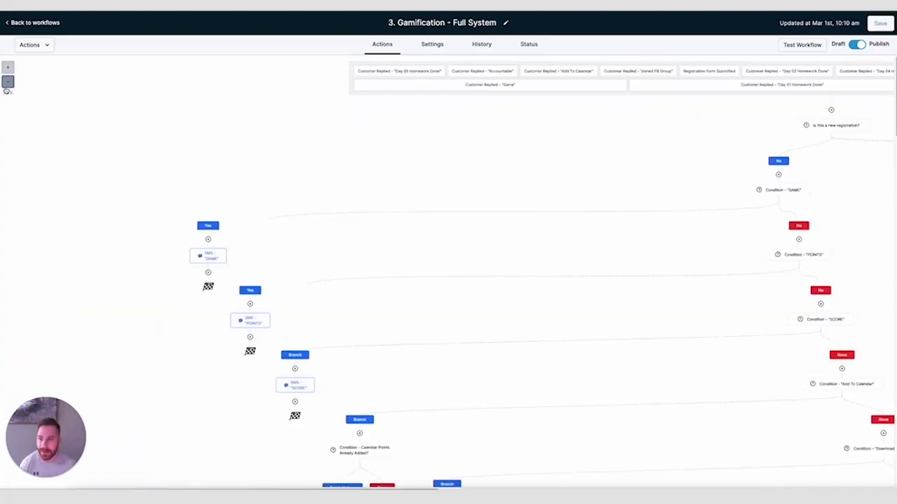
scroll(376, 256, left, 5)
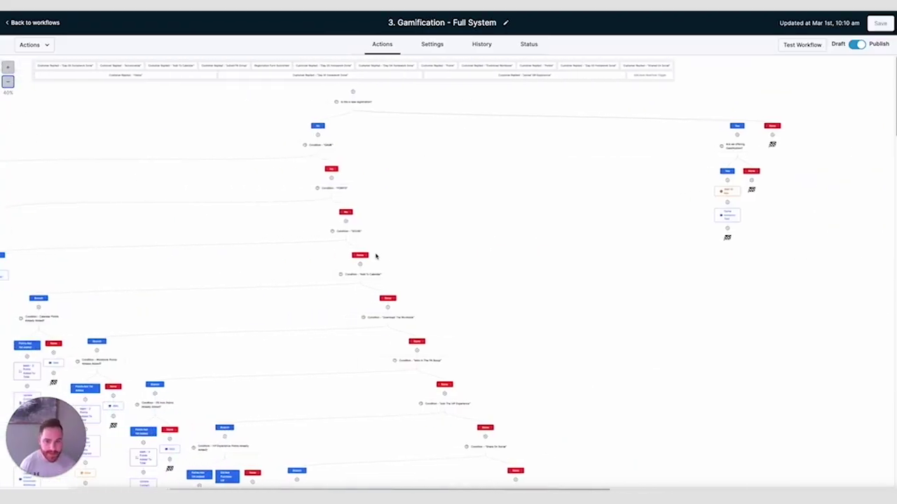
scroll(187, 276, down, 3)
scroll(187, 275, down, 1)
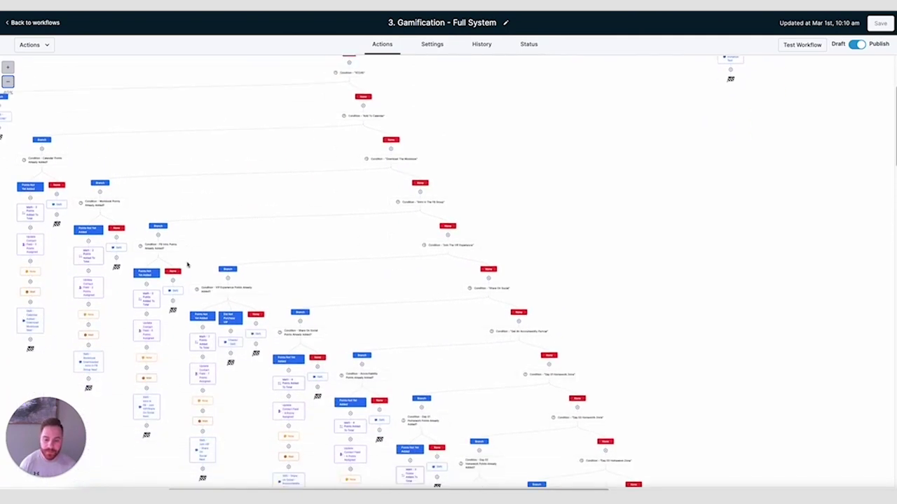
scroll(187, 276, down, 2)
scroll(196, 277, left, 3)
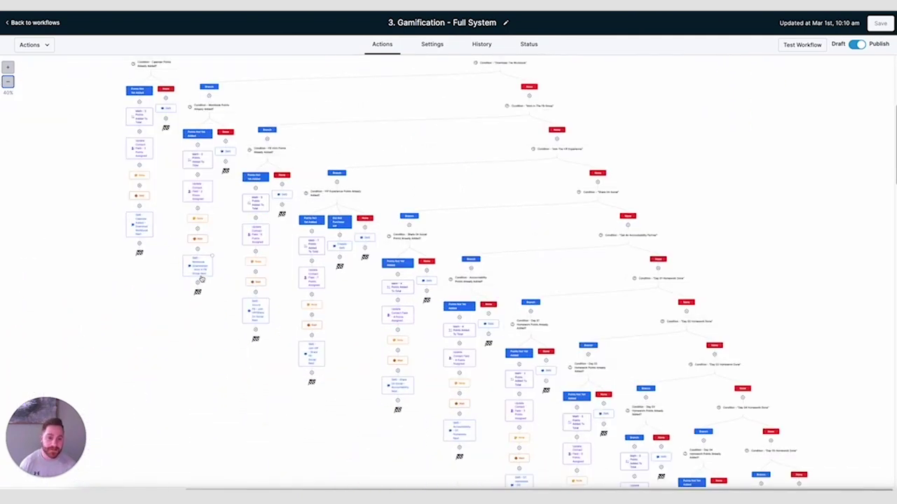
click(336, 248)
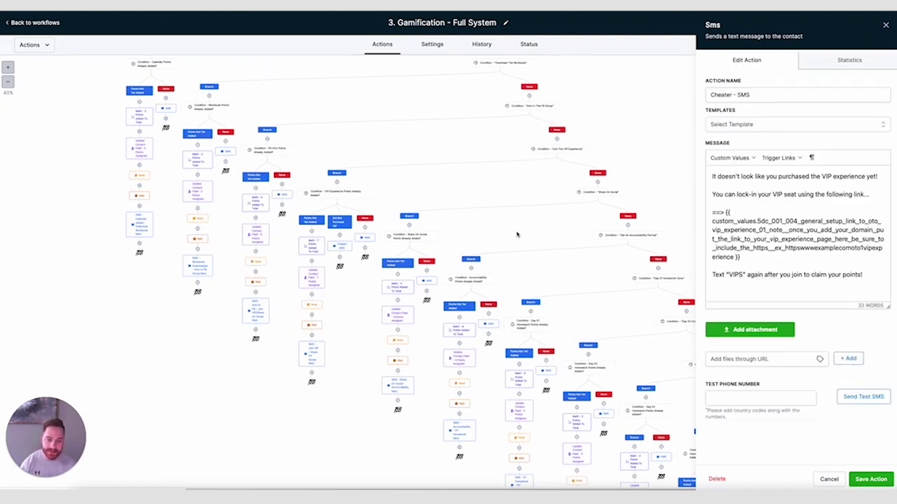
click(885, 26)
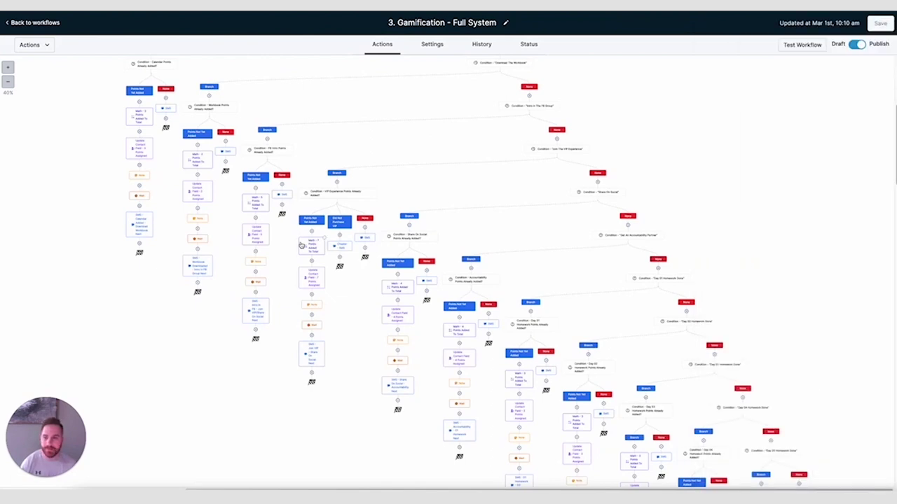
scroll(302, 245, up, 2)
scroll(287, 239, up, 3)
scroll(282, 186, up, 2)
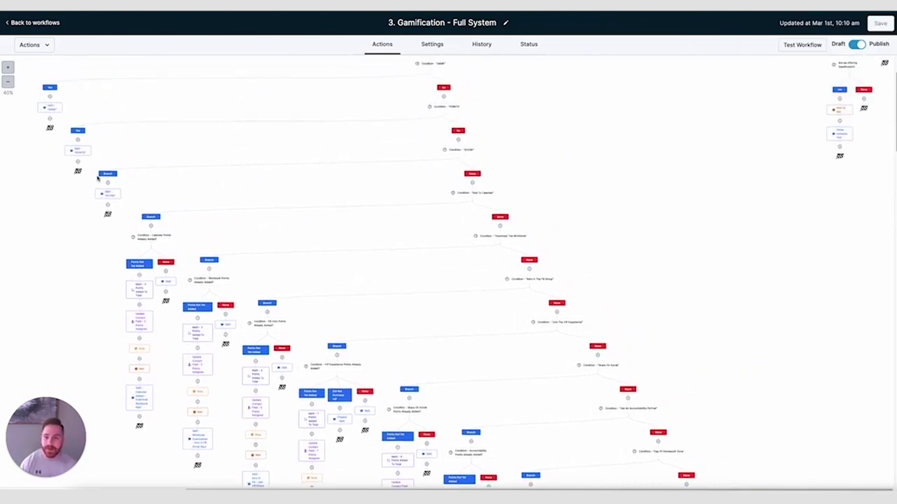
click(47, 23)
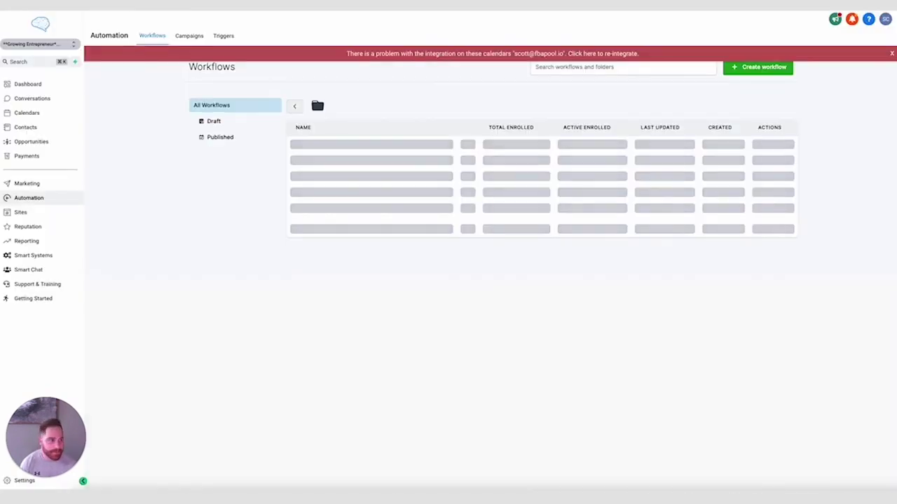
Dismiss the calendar-integration warning and leave 5-Day Challenge (4.0) for the 20 top-level workflow folders.
click(891, 55)
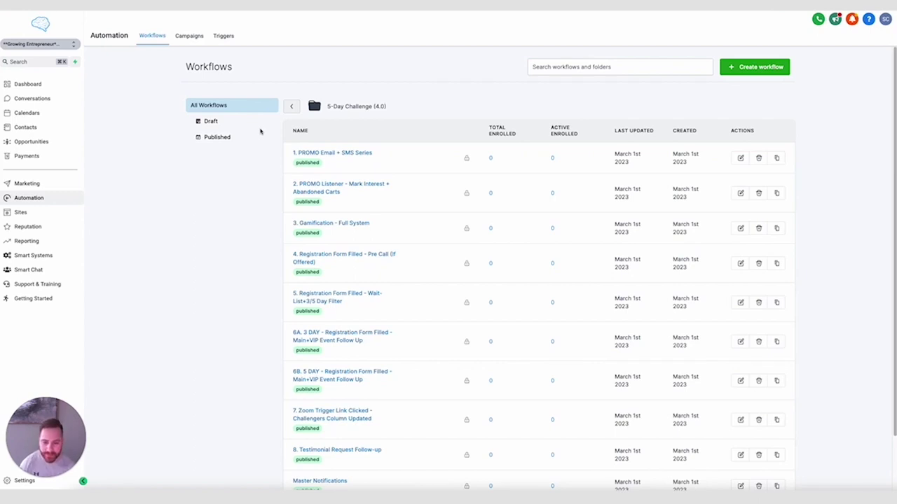
scroll(414, 280, down, 2)
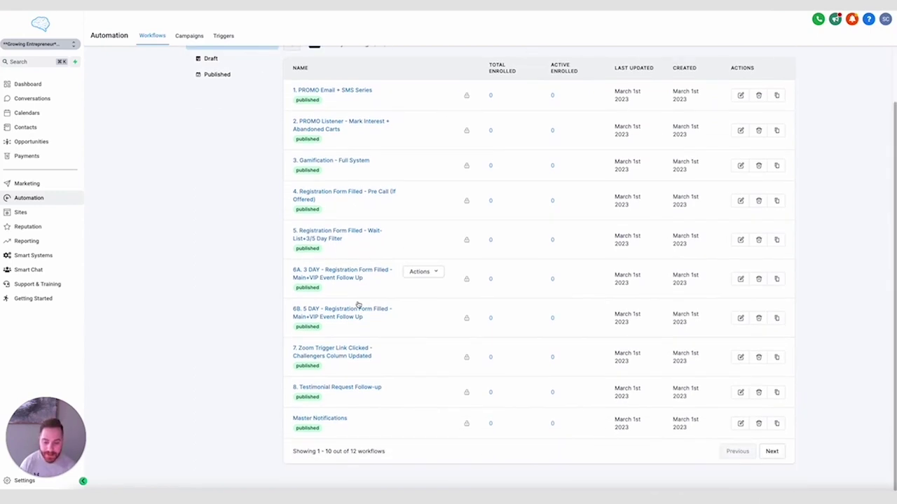
scroll(358, 303, up, 2)
click(293, 104)
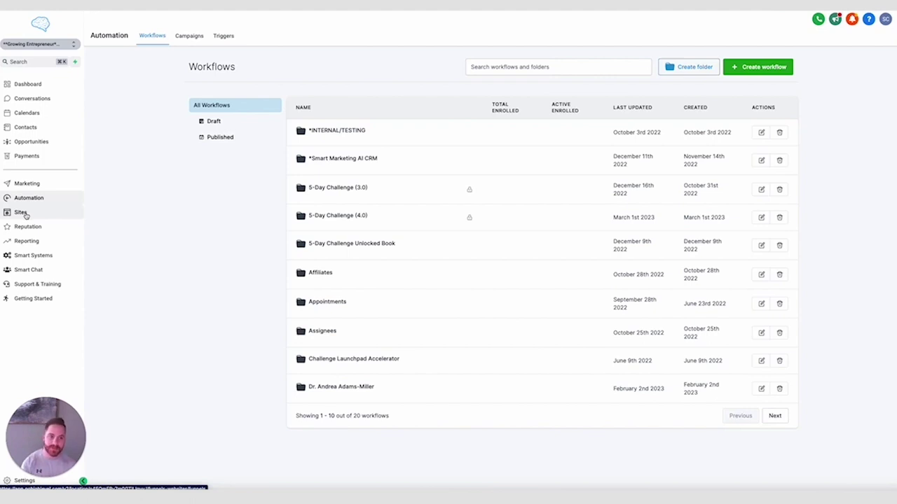
In Sites, view the 14-step 5-Day Challenge_V4.0 funnel, then return to its folder's two-funnel list.
click(23, 213)
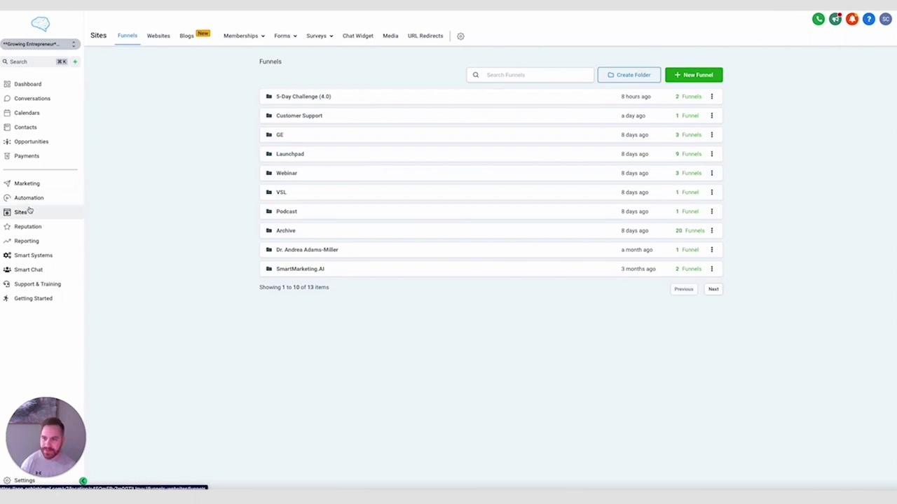
click(284, 99)
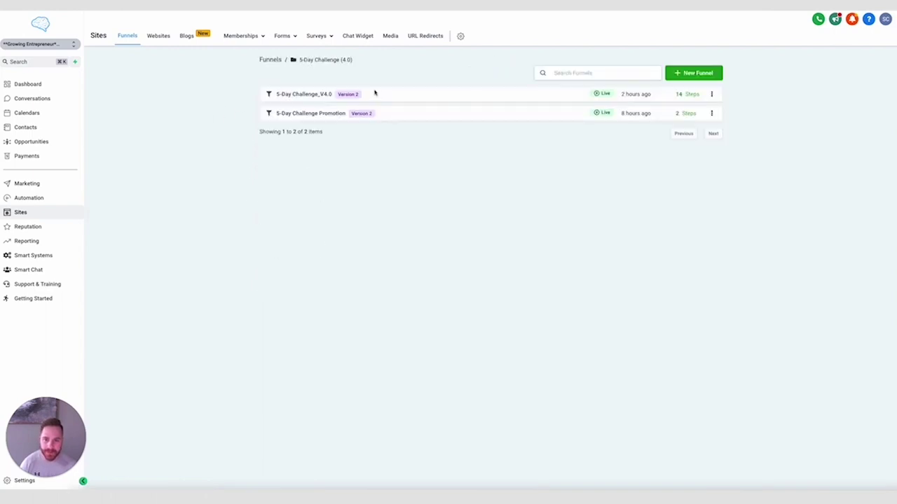
click(326, 95)
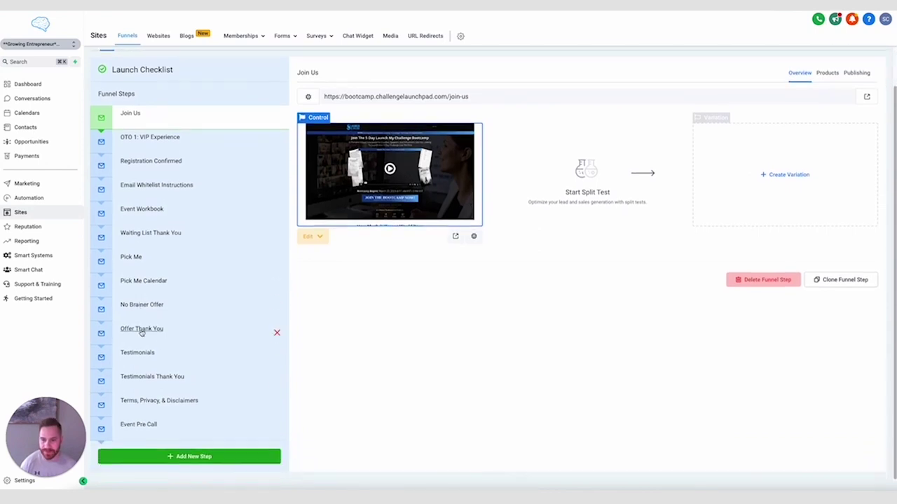
click(96, 66)
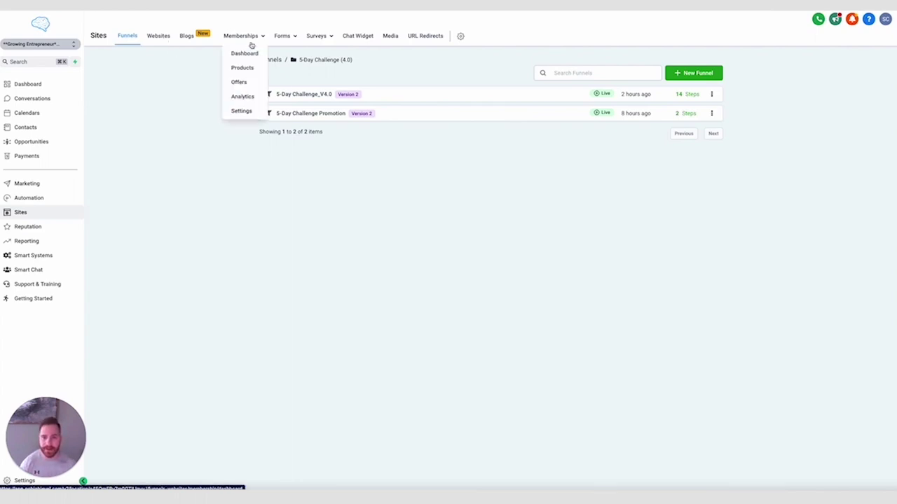
Go from Funnels through the Memberships Dashboard and Offers to the Products page's eight Launchpad courses.
click(274, 61)
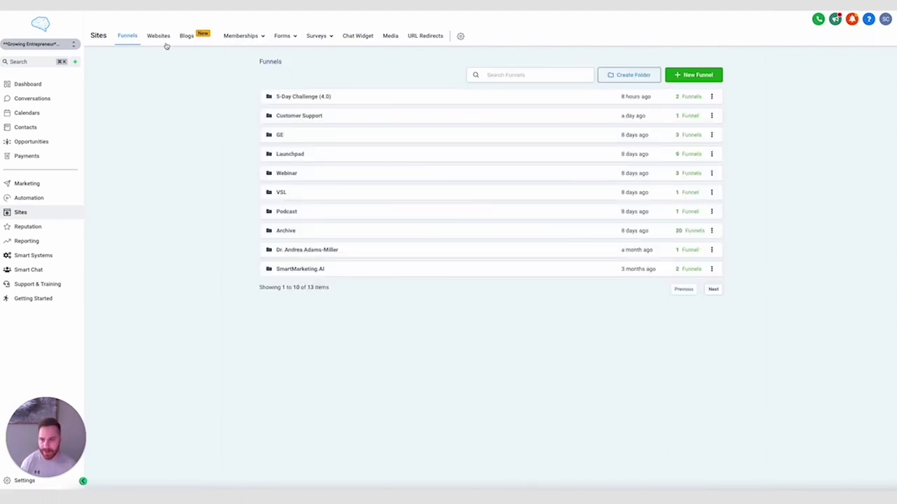
click(238, 36)
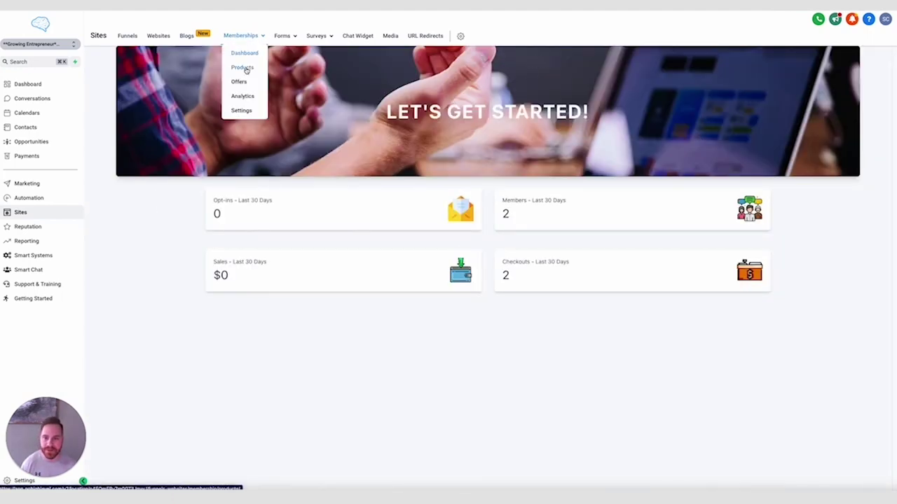
click(240, 82)
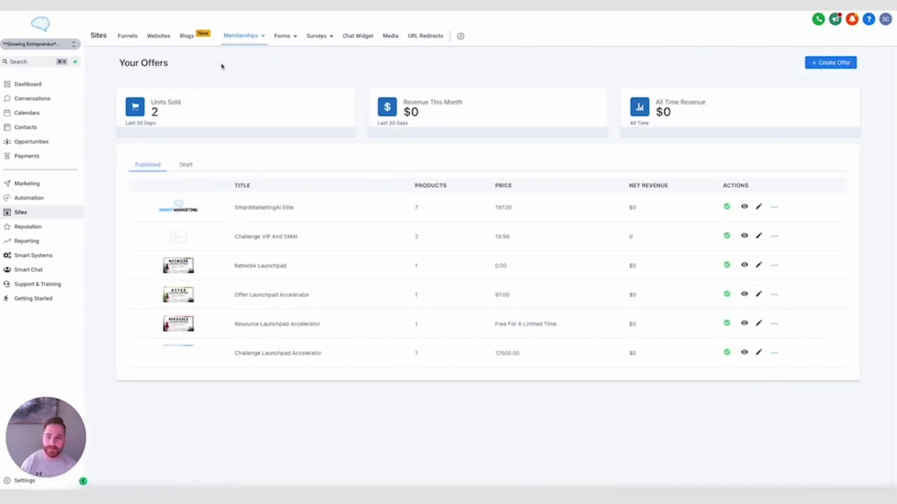
click(241, 68)
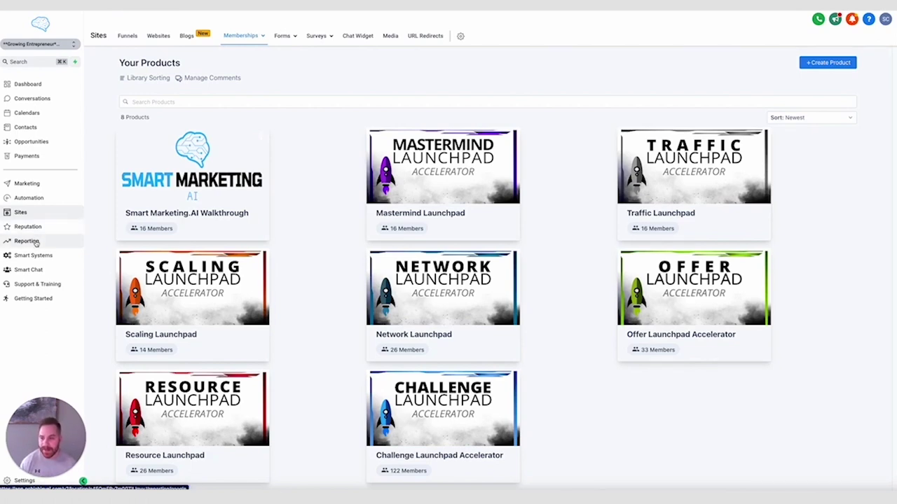
Under Reporting, show Agent Reporting for the current agent and scroll through its SMS, email and call stats.
click(28, 241)
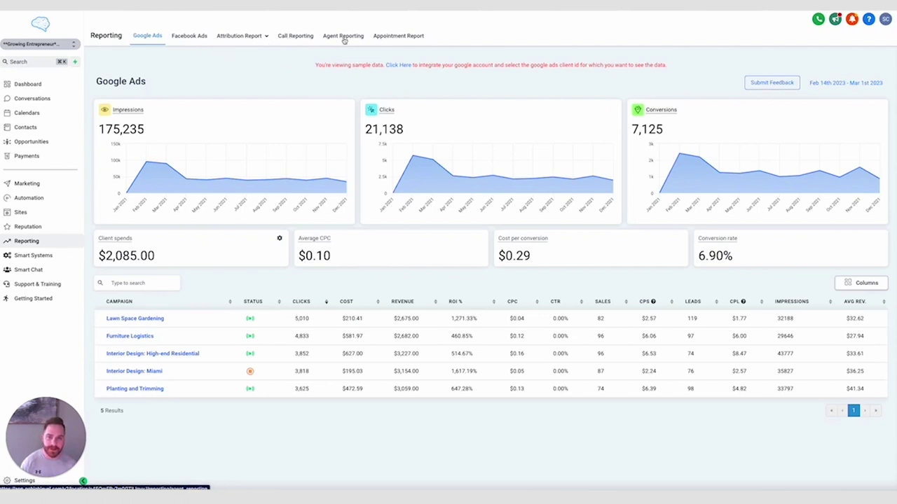
click(343, 37)
click(608, 65)
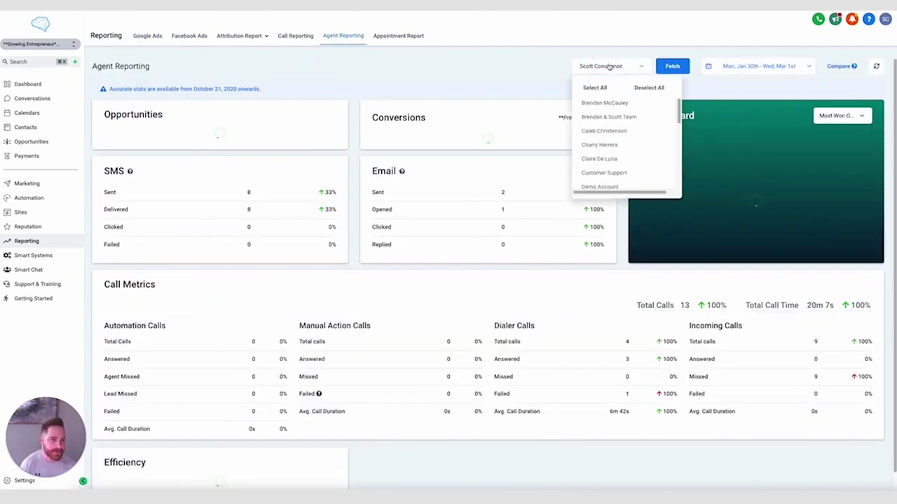
click(505, 75)
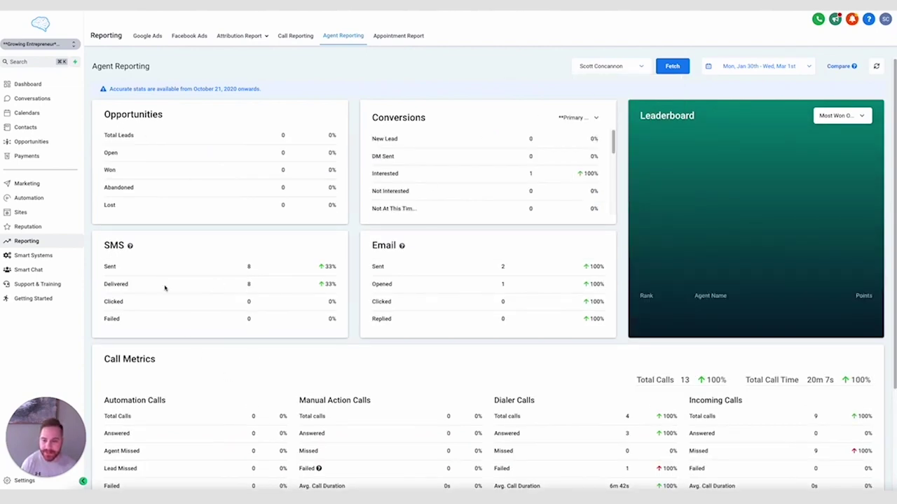
scroll(165, 288, down, 1)
scroll(283, 424, down, 1)
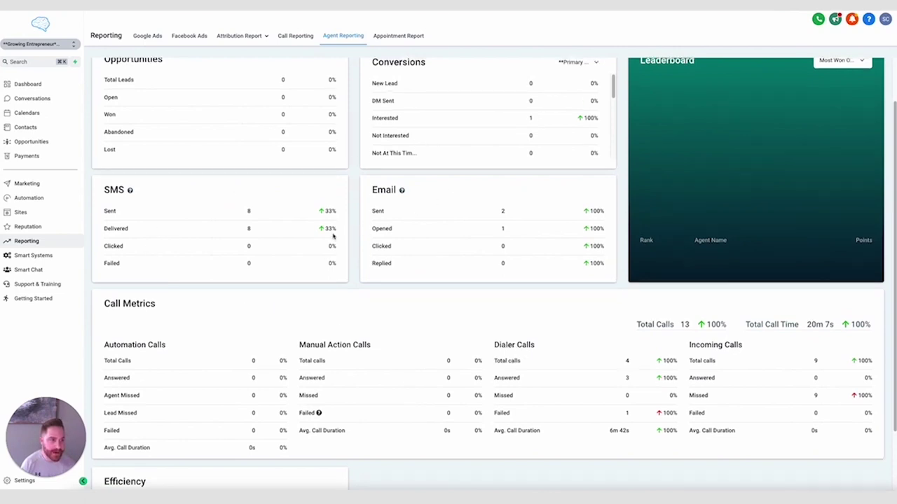
scroll(334, 234, up, 1)
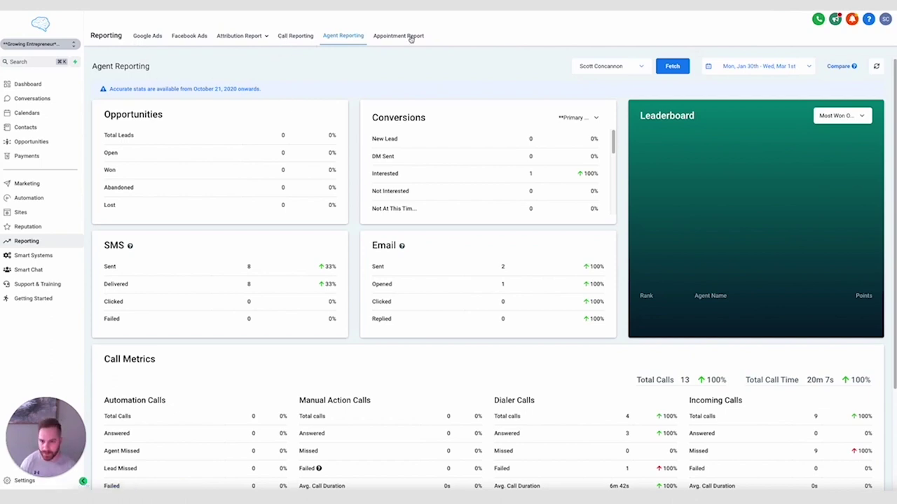
Go through Smart Systems to Smart Chat's My Leads board with the 148 Facebook Grow Group prospects.
click(37, 256)
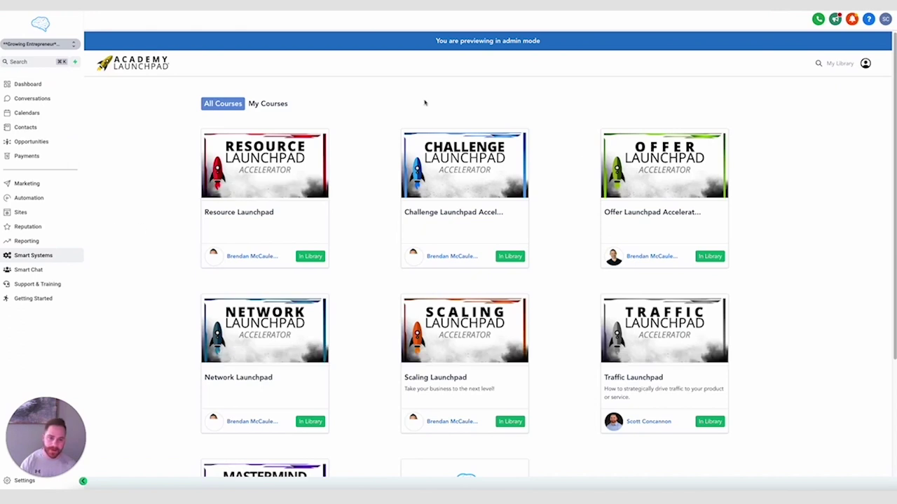
click(22, 276)
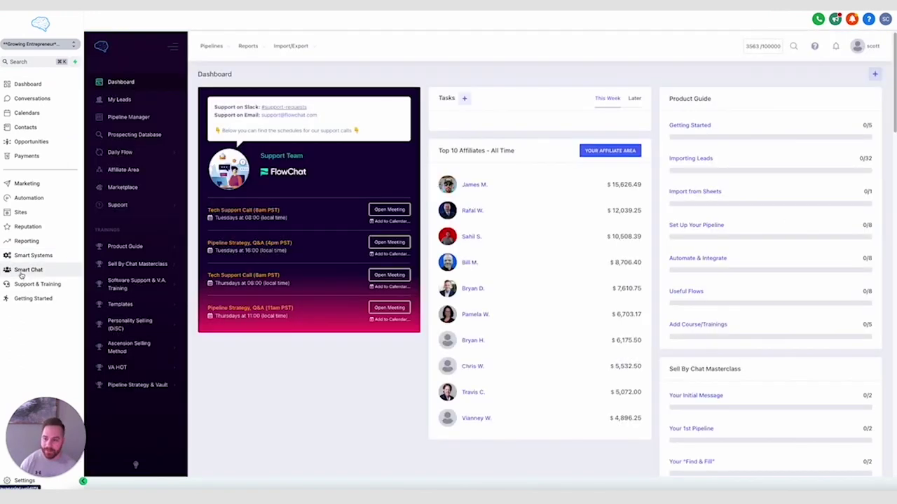
click(112, 115)
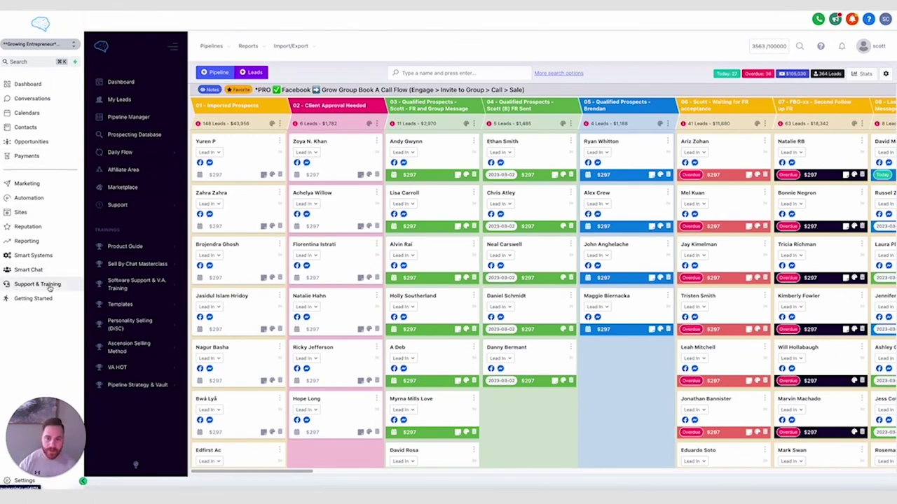
Show the Getting Started Right page at Step 10, Customer Support & Trainings, via Support & Training.
click(39, 284)
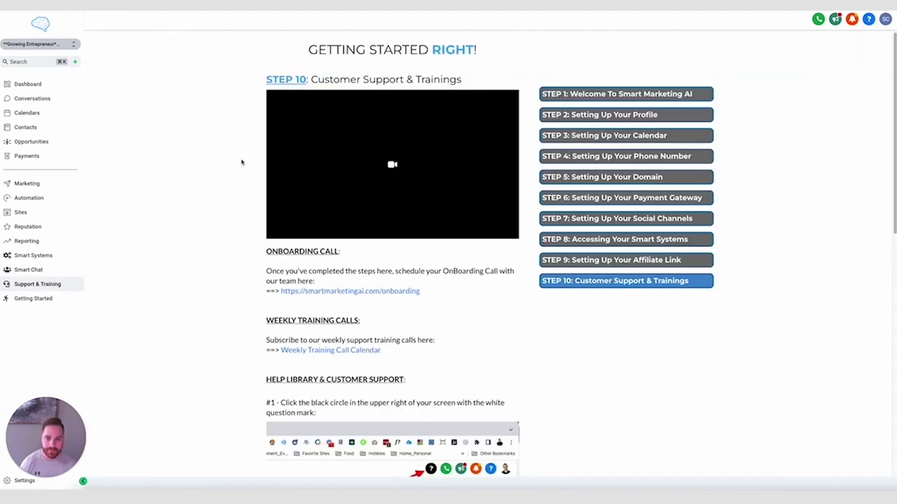